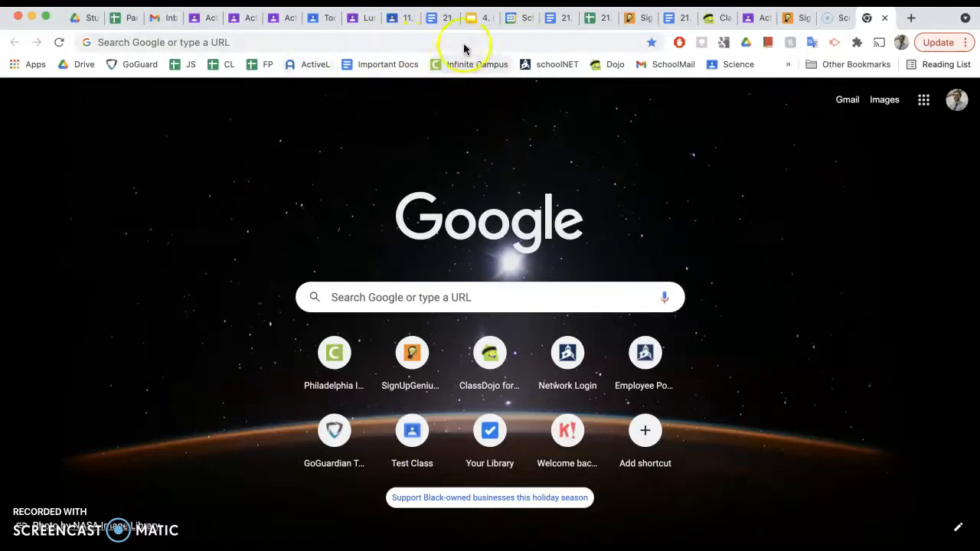
- Search Google for 'actively learn' from Chrome's address bar
left_click(435, 296)
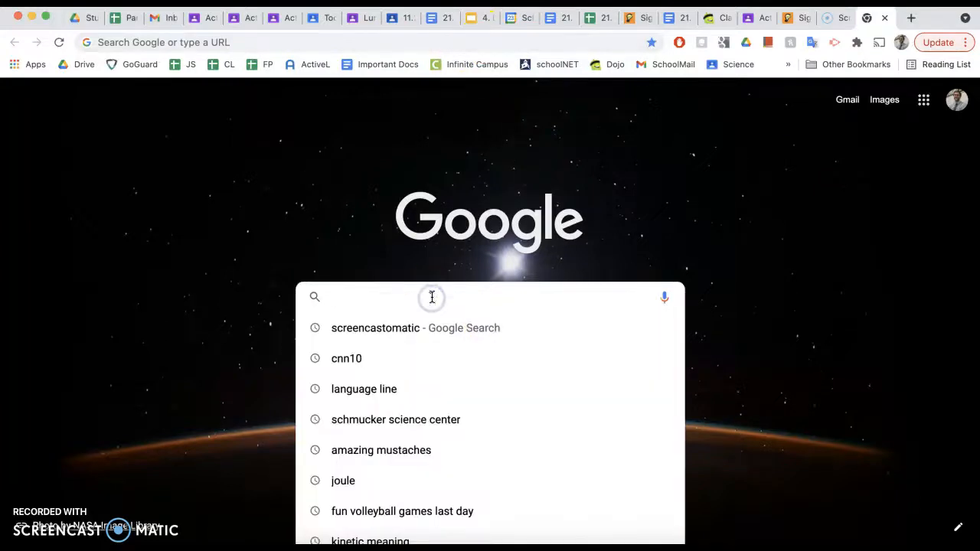
left_click(918, 258)
left_click(382, 37)
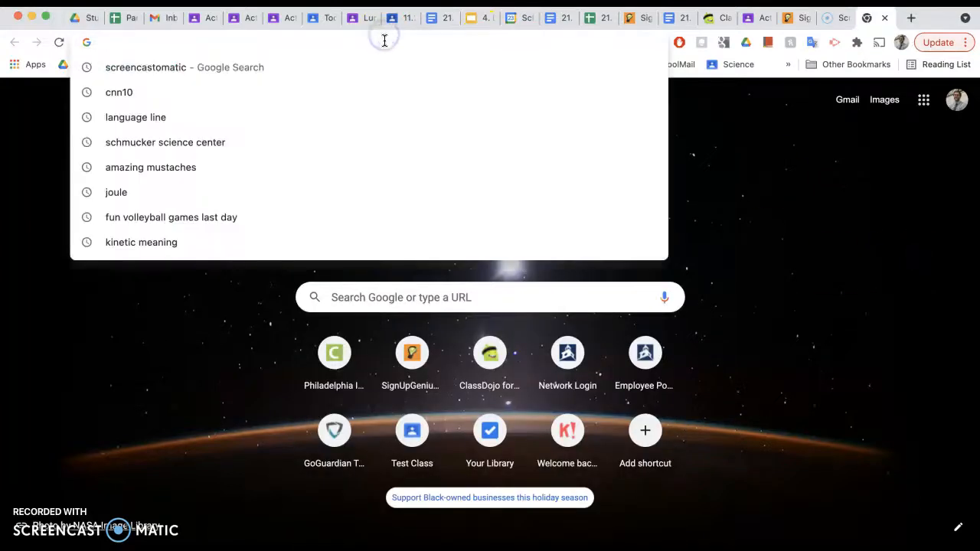
type("actively learn")
key("Return")
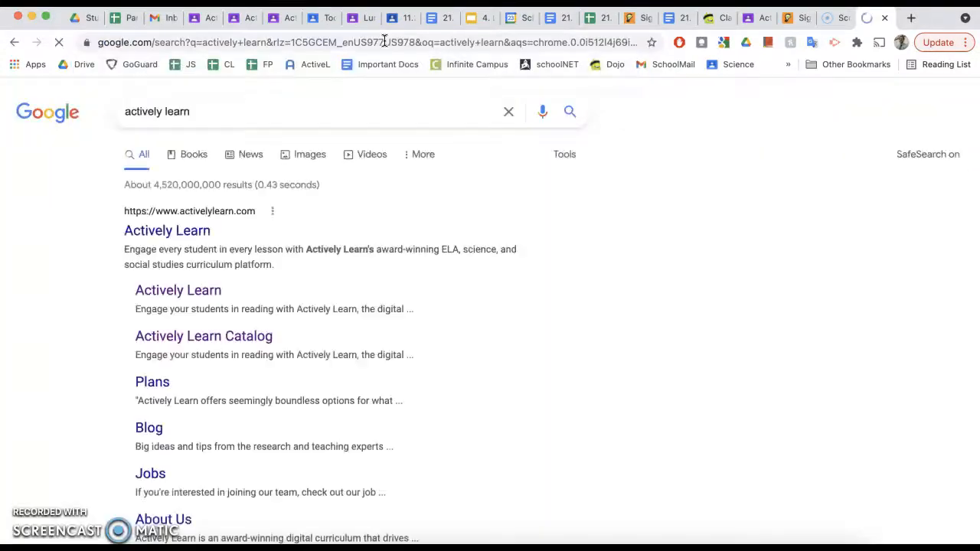
- Open the Actively Learn site and sign in to browse the teacher's Science catalog
left_click(173, 238)
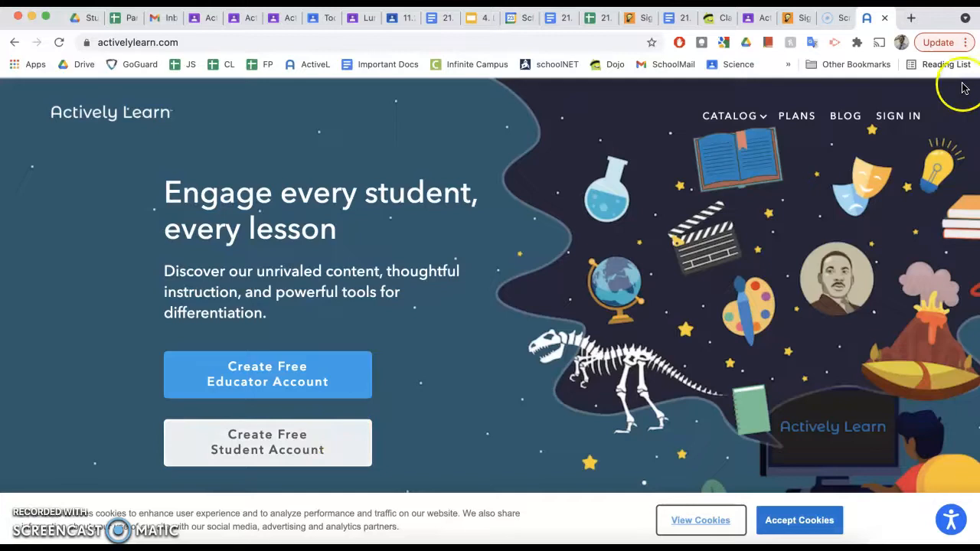
left_click(901, 119)
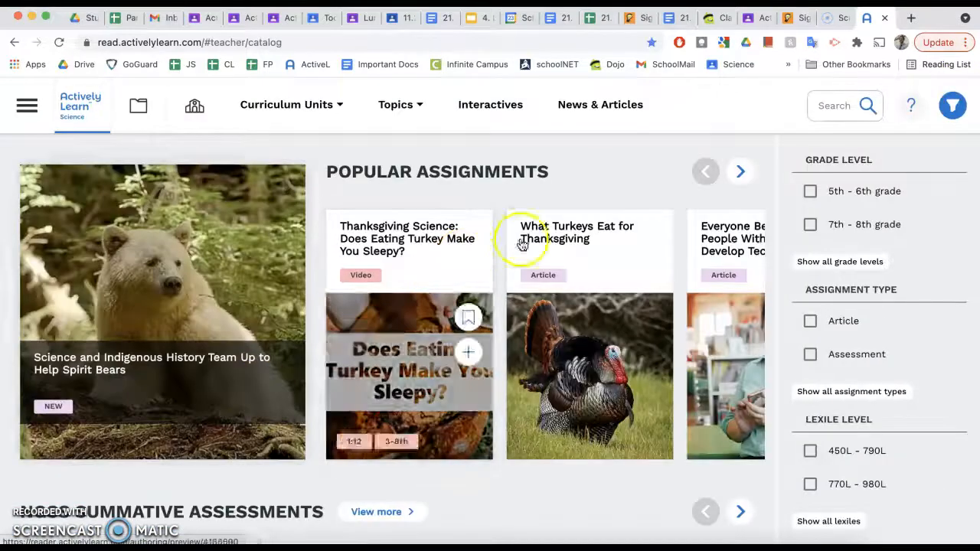
scroll(614, 184, "down", 10)
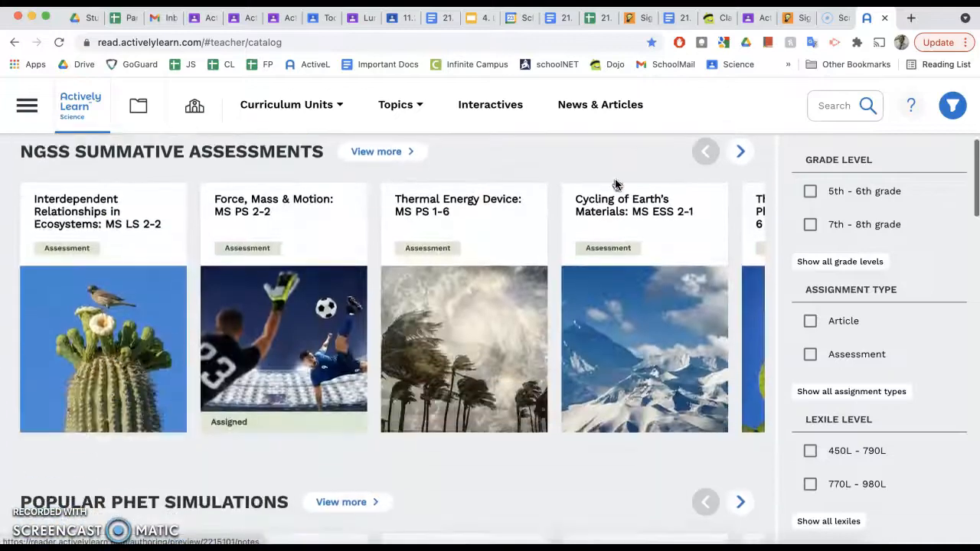
scroll(614, 183, "up", 7)
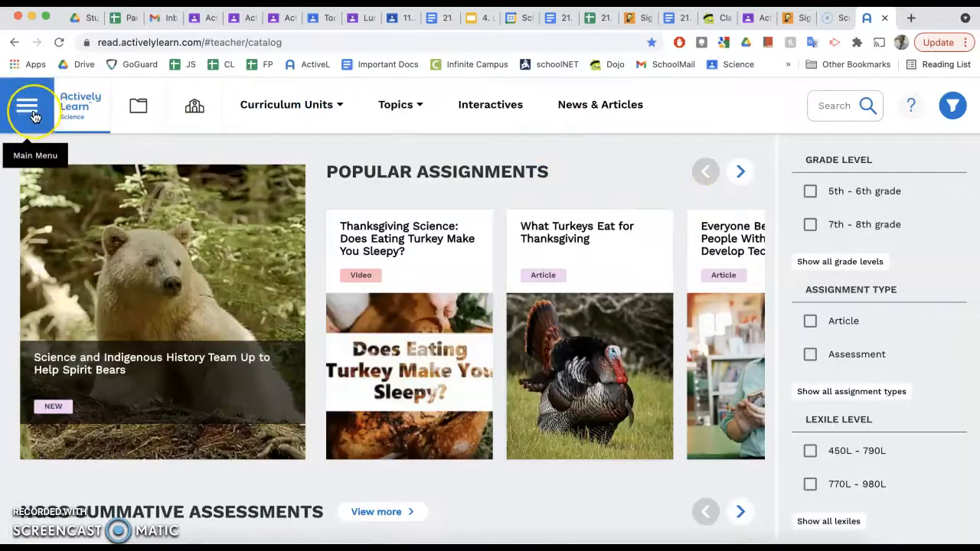
- Show the main menu's class list and begin adding a new class
left_click(28, 110)
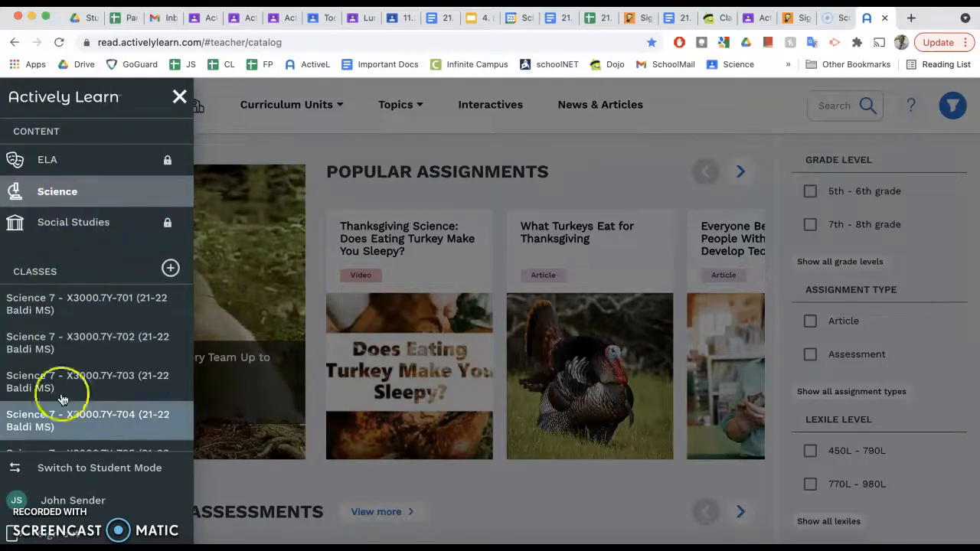
scroll(84, 375, "down", 3)
scroll(87, 379, "up", 3)
left_click(170, 268)
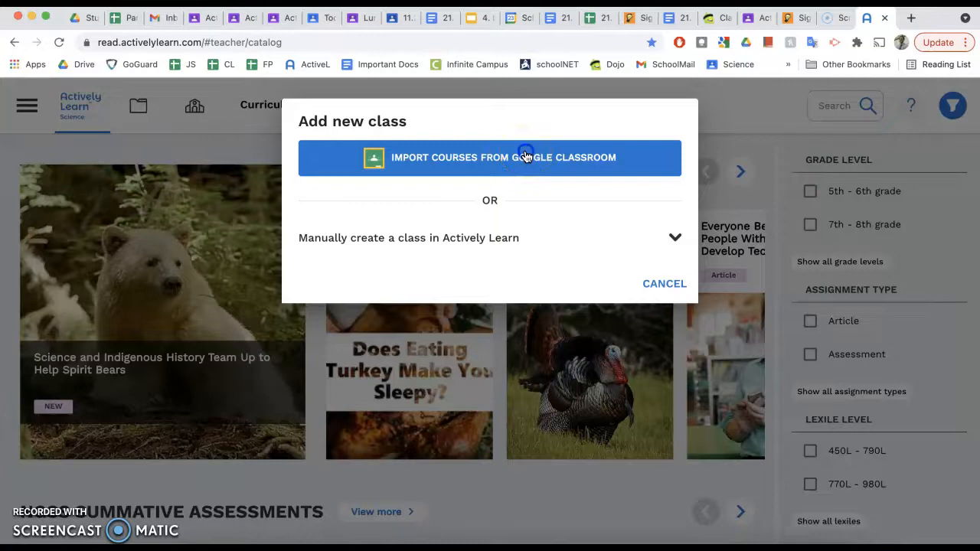
- Browse the Google Classroom courses available for import
left_click(525, 157)
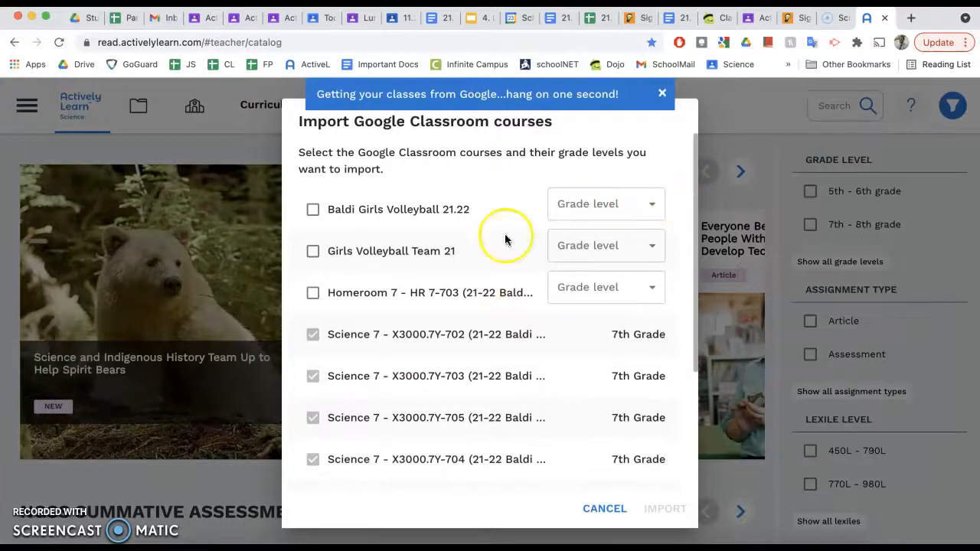
scroll(331, 336, "down", 3)
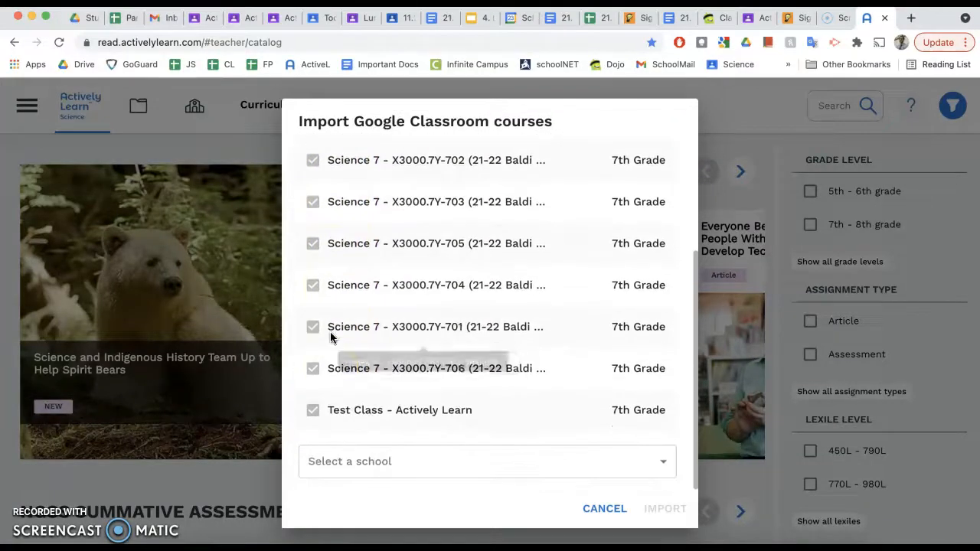
scroll(380, 378, "up", 3)
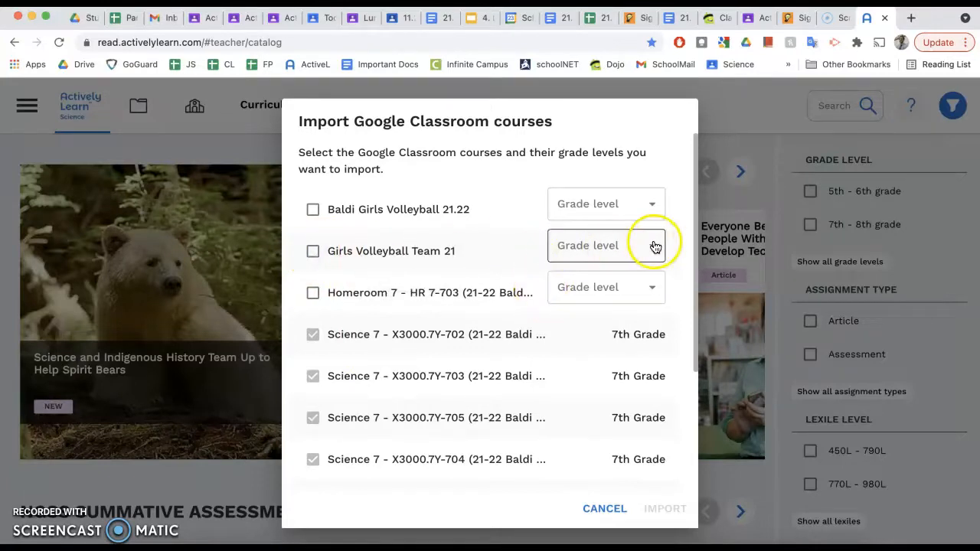
scroll(641, 352, "down", 5)
scroll(641, 354, "up", 5)
scroll(640, 354, "down", 5)
- Look through the school list, then cancel the import without adding courses
left_click(559, 454)
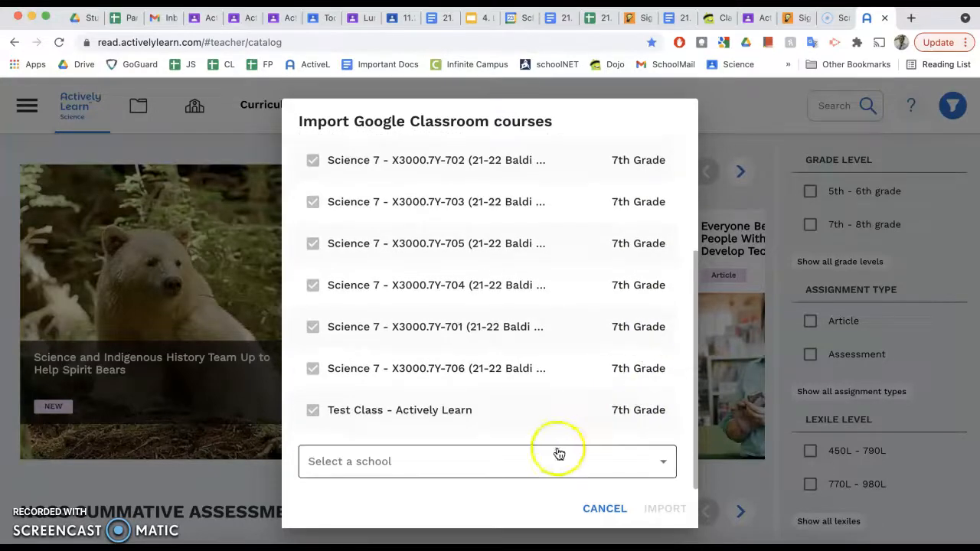
left_click(649, 463)
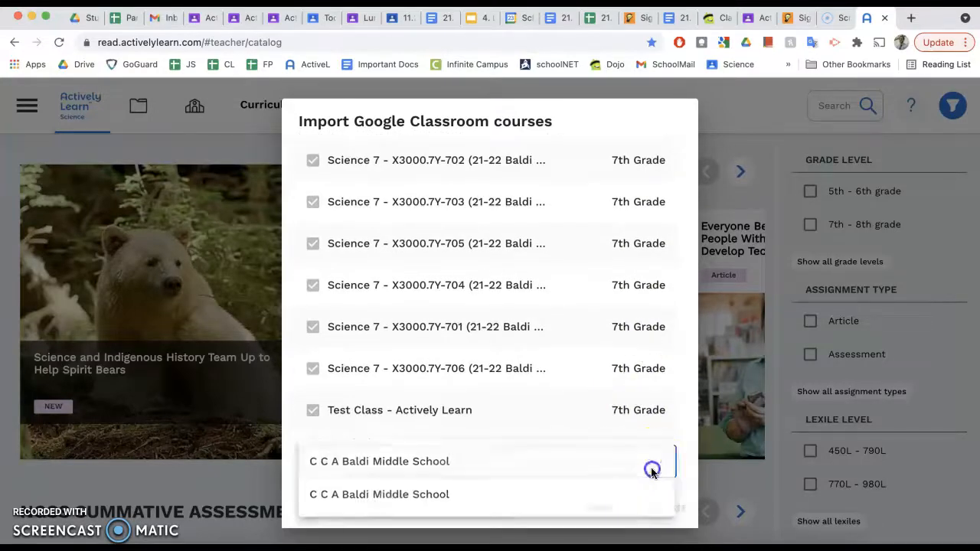
left_click(689, 455)
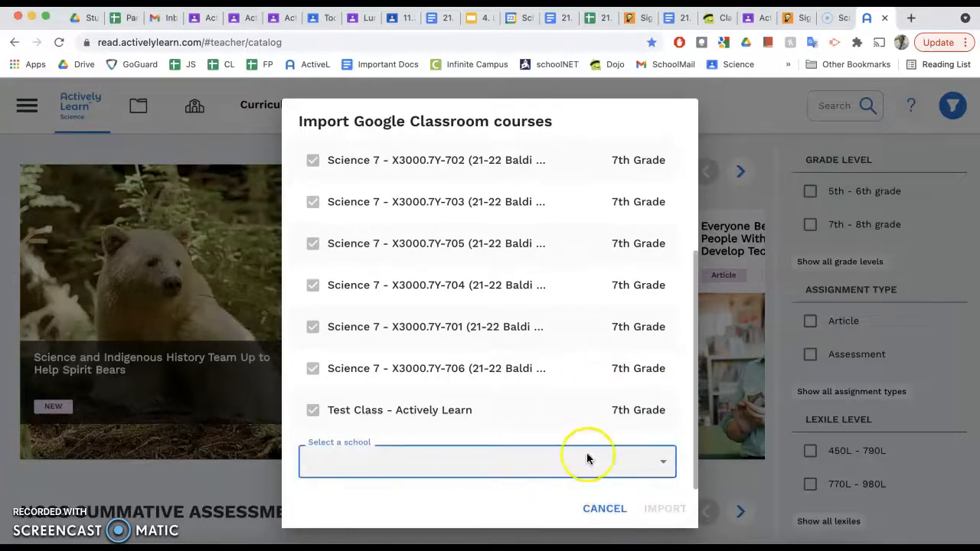
left_click(595, 508)
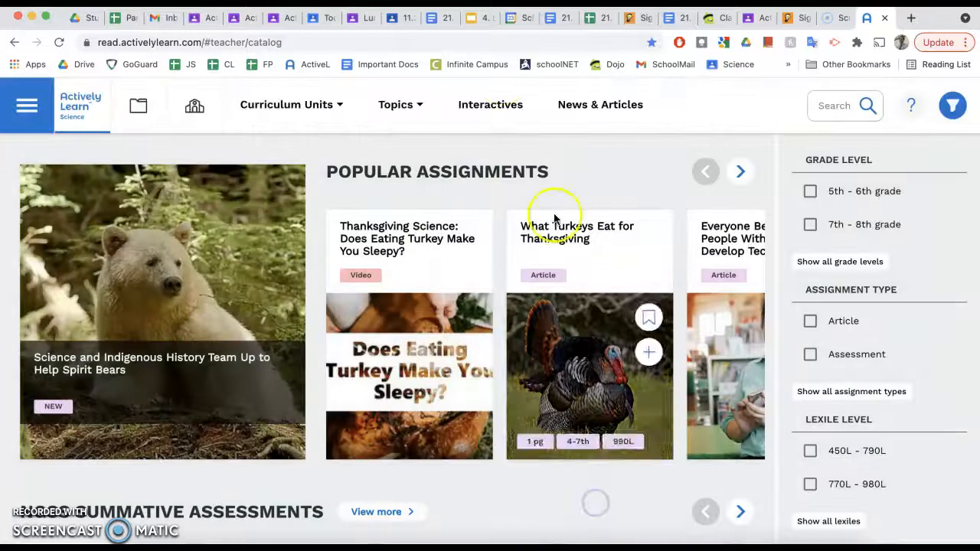
left_click(26, 104)
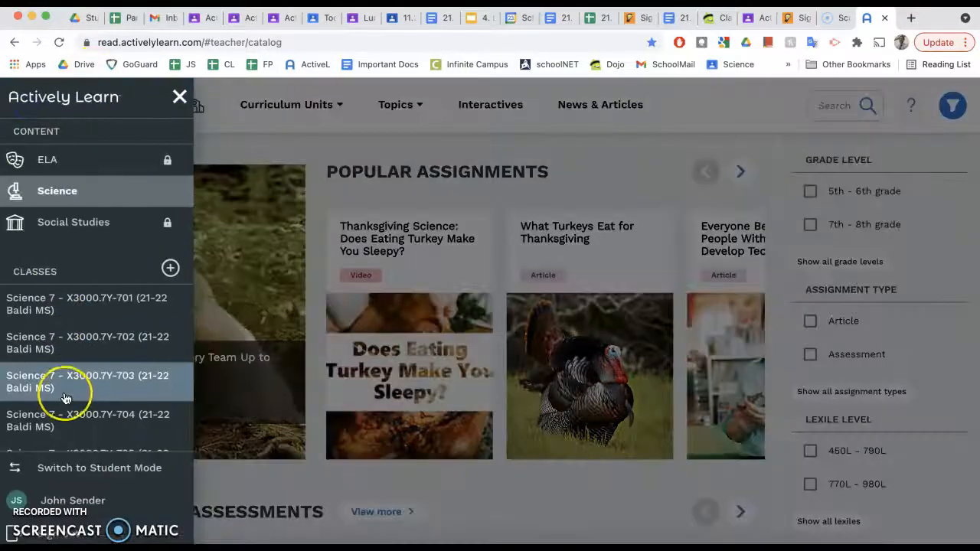
scroll(66, 398, "down", 3)
scroll(66, 398, "up", 3)
scroll(66, 396, "down", 5)
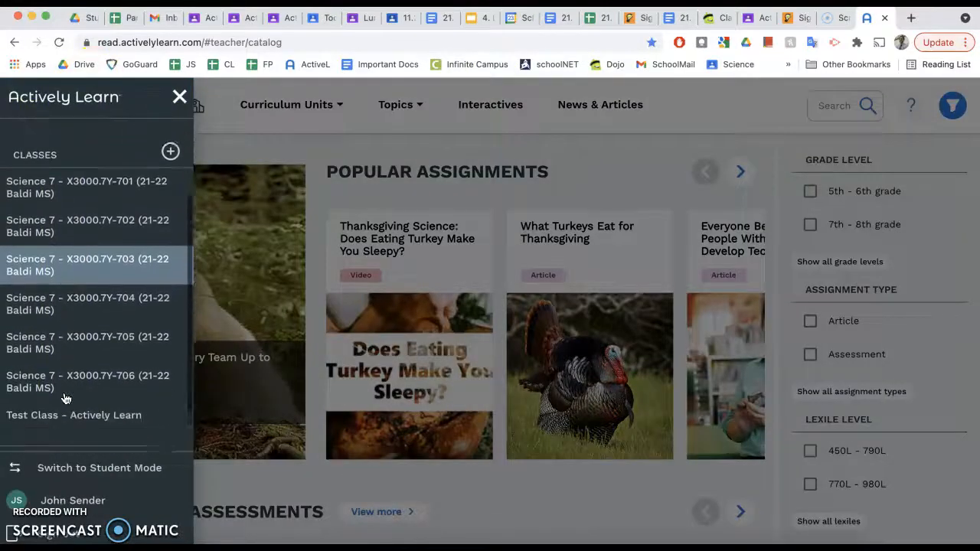
scroll(66, 396, "up", 5)
left_click(71, 370)
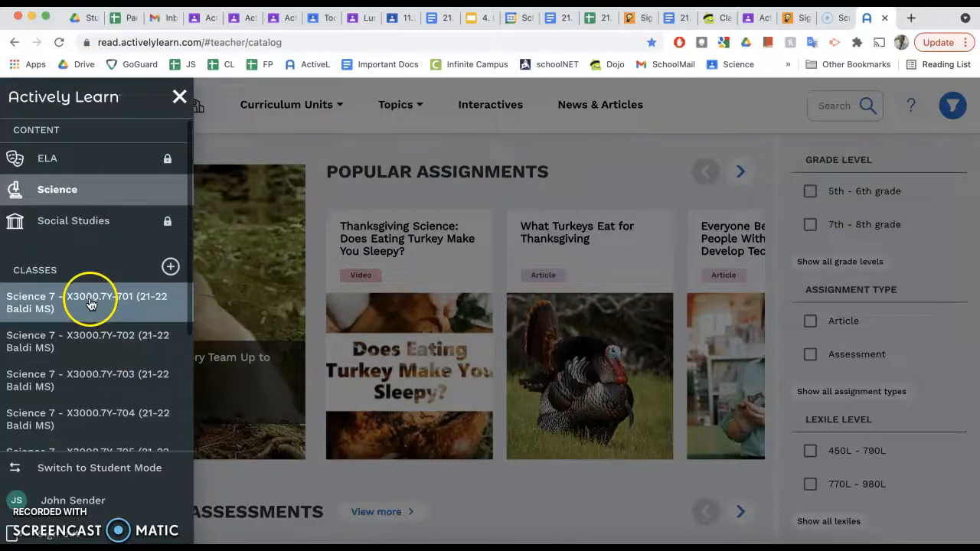
scroll(70, 425, "down", 2)
scroll(71, 425, "up", 2)
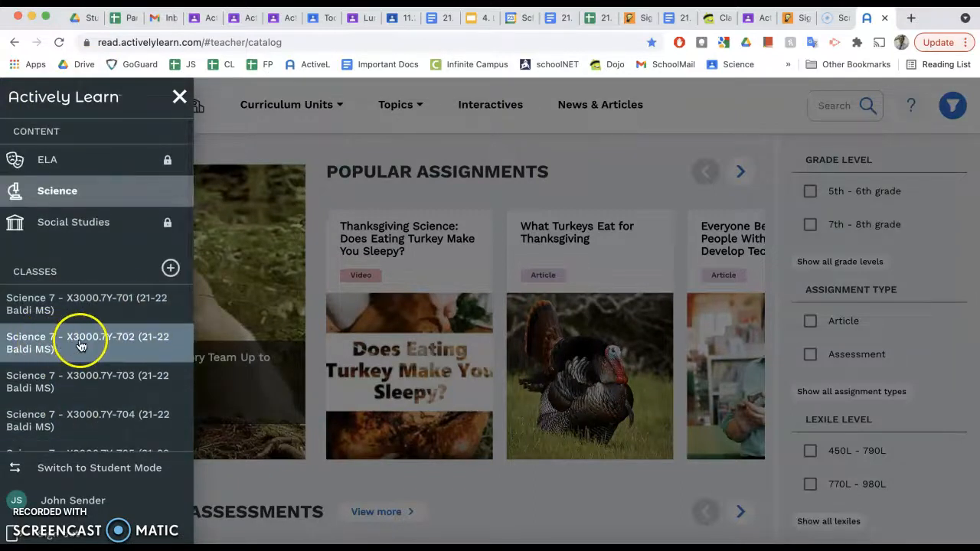
left_click(633, 172)
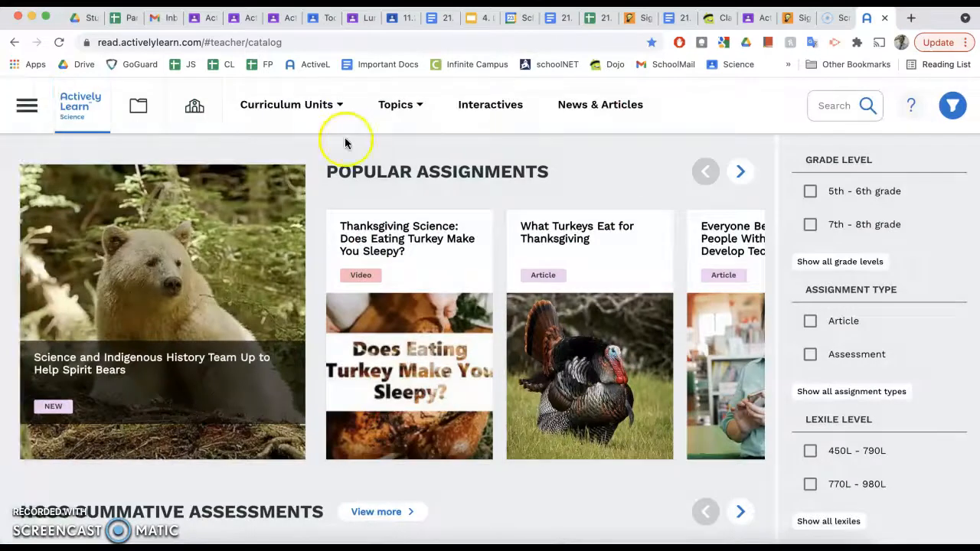
left_click(528, 126)
mouse_move(346, 116)
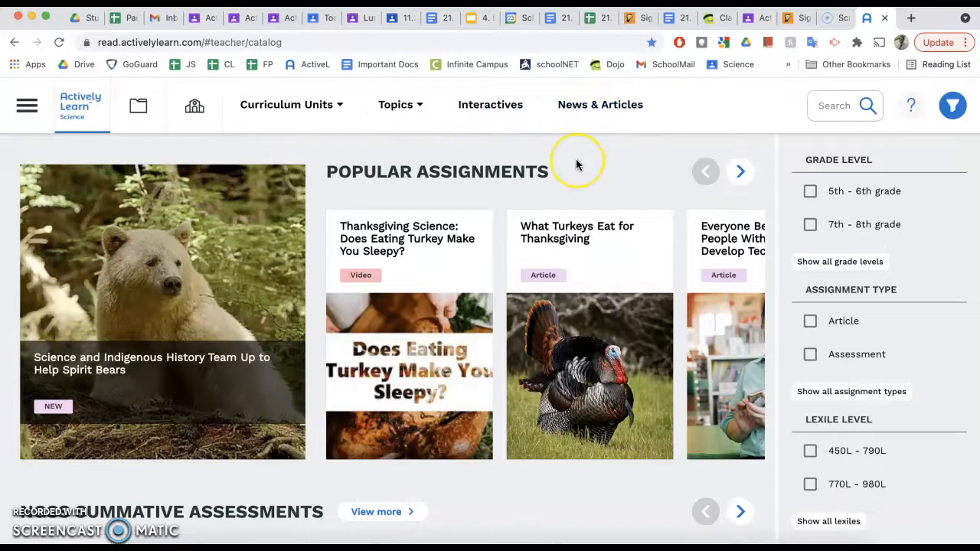
scroll(577, 164, "down", 4)
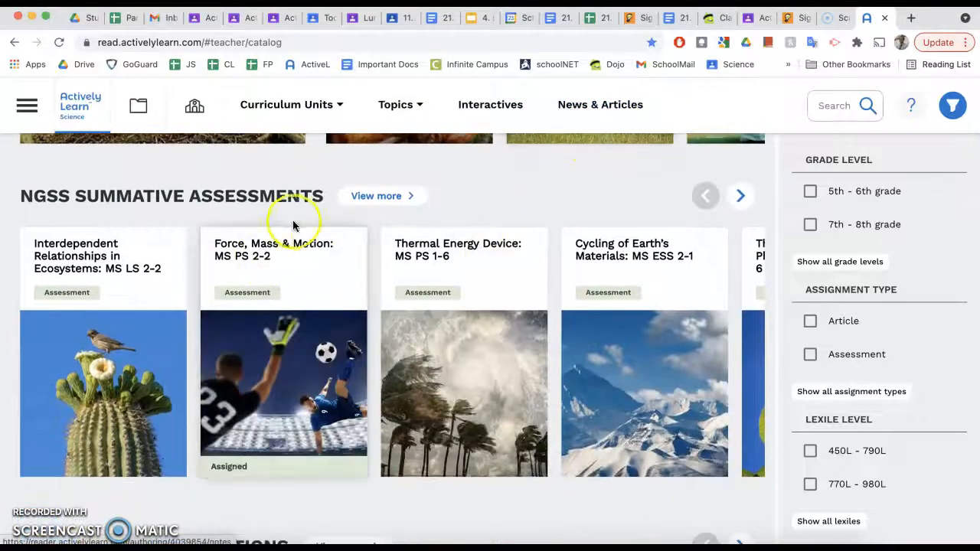
left_click_drag(19, 197, 316, 197)
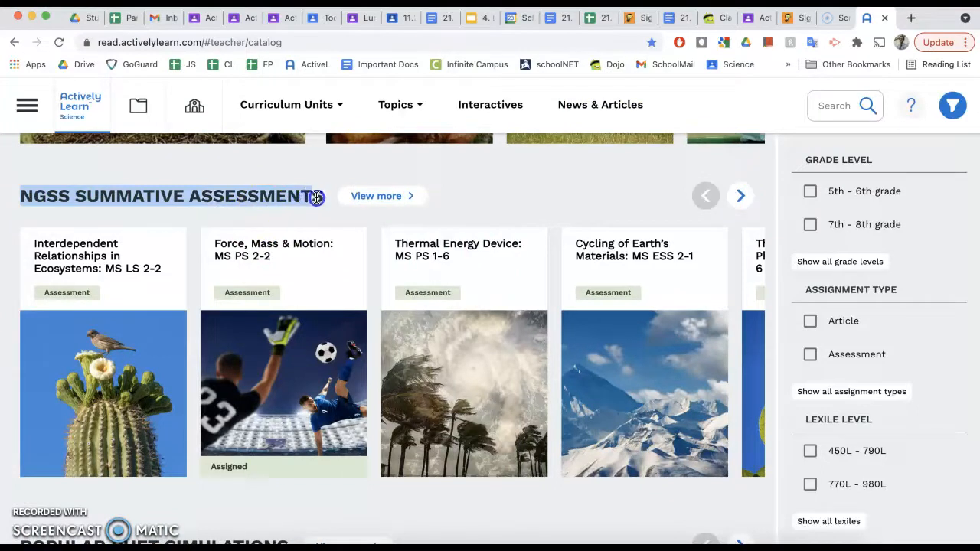
left_click(305, 263)
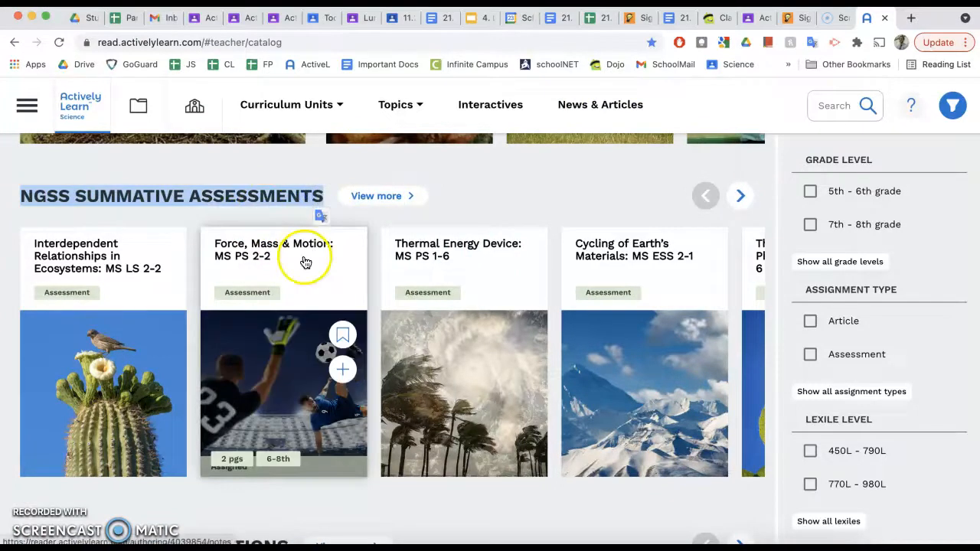
scroll(313, 280, "down", 1)
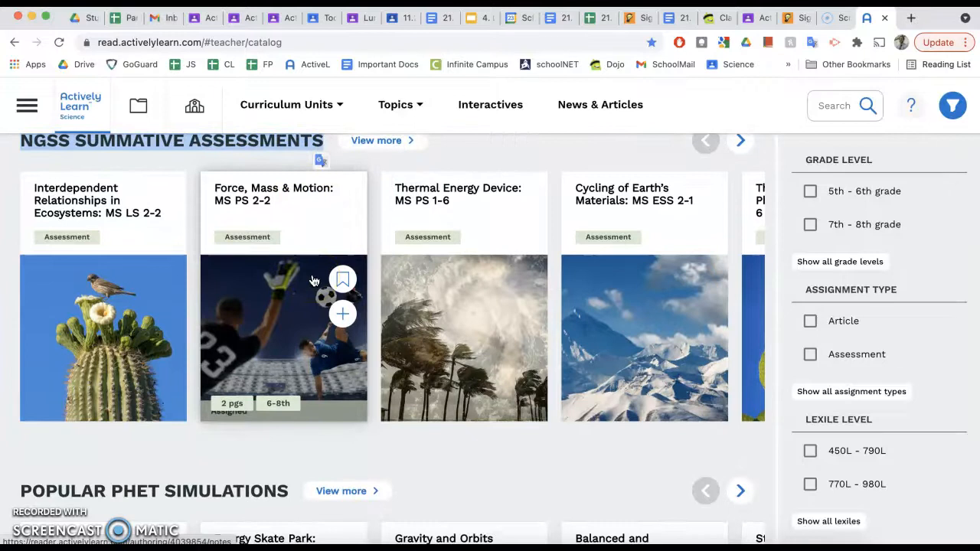
scroll(336, 382, "down", 4)
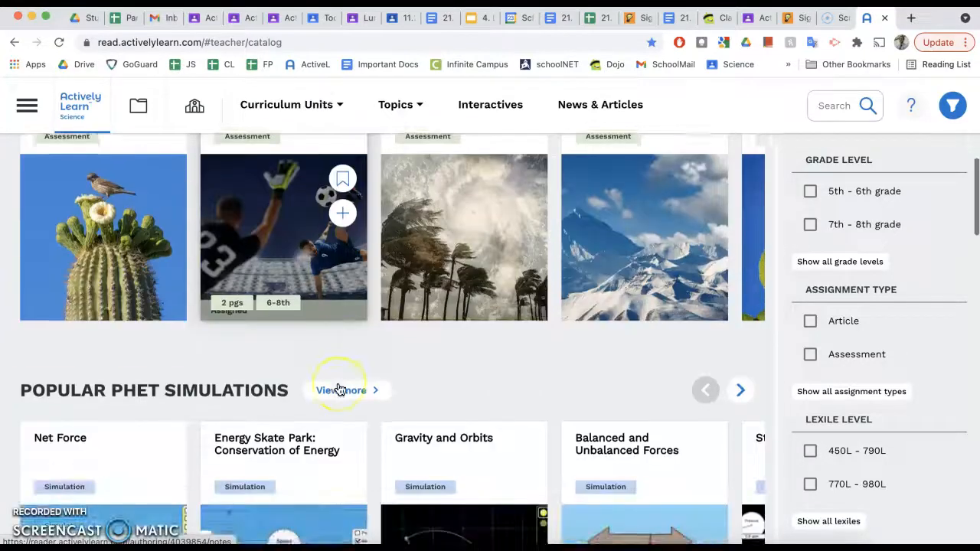
scroll(339, 390, "down", 5)
scroll(339, 390, "up", 4)
left_click(321, 381)
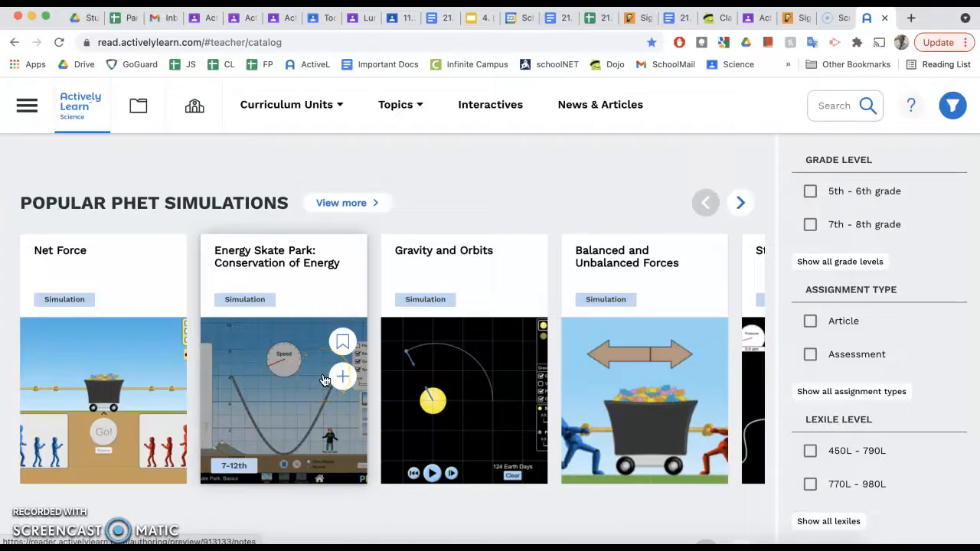
left_click(299, 431)
scroll(300, 432, "down", 6)
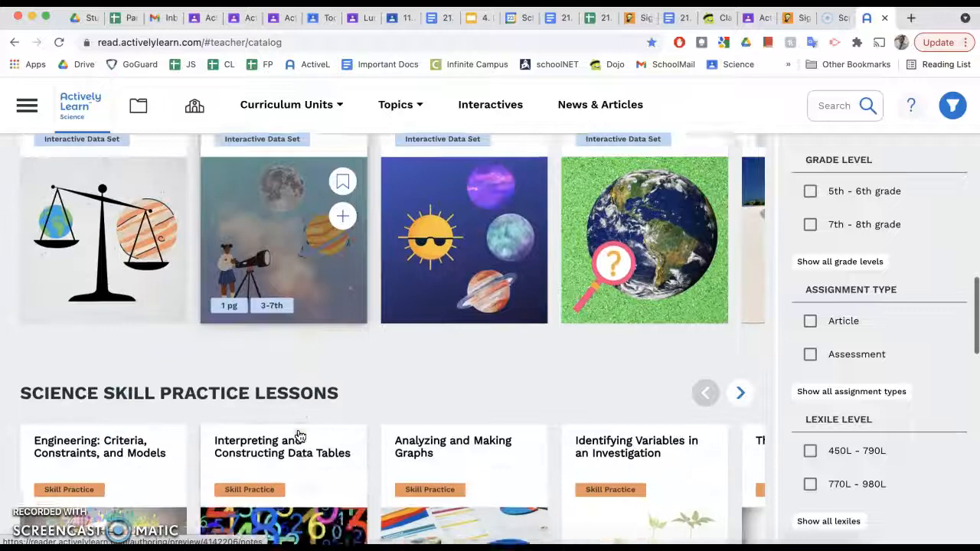
scroll(299, 435, "down", 3)
scroll(299, 436, "down", 3)
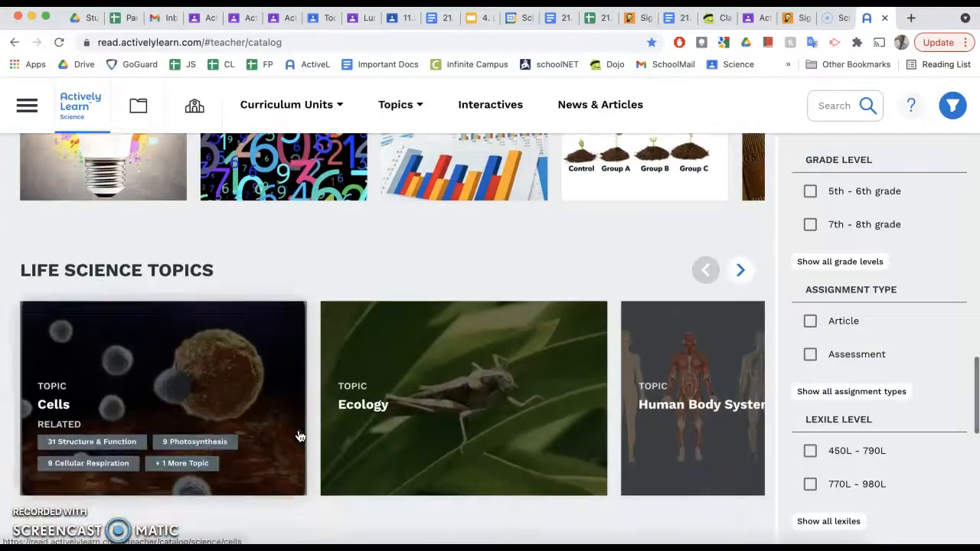
scroll(299, 436, "down", 1)
scroll(299, 435, "up", 20)
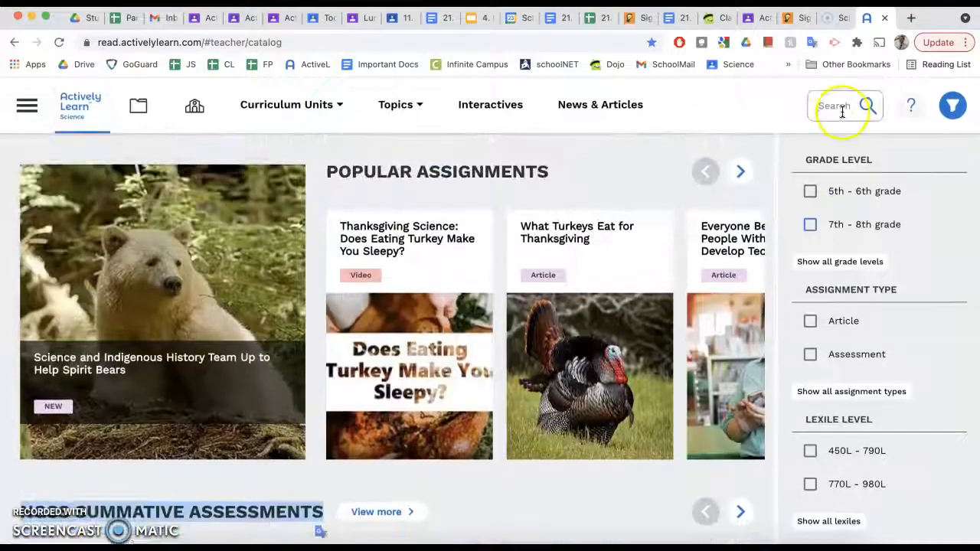
- Search the catalog for 'collision' and open Collisions transfer energy from My Workspace
left_click(843, 112)
type("collisions")
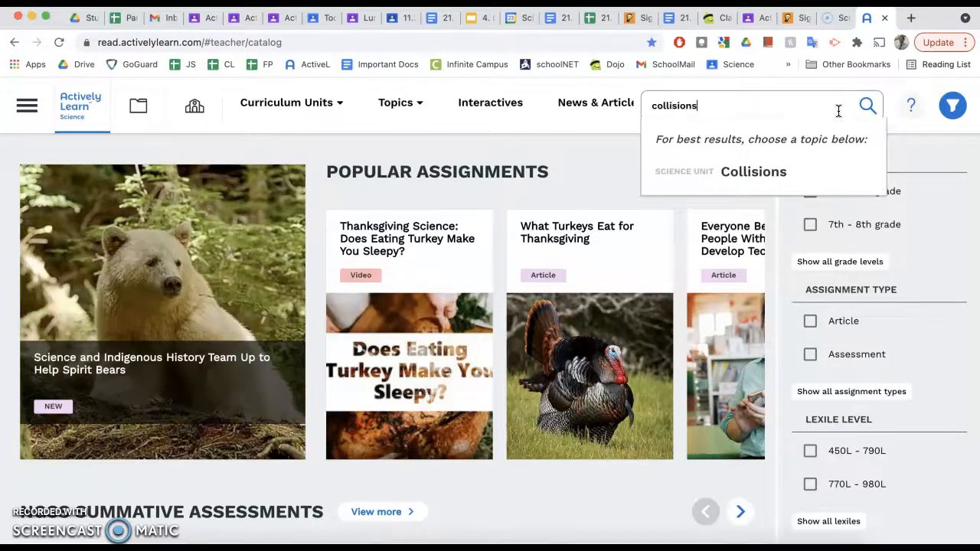
key("Return")
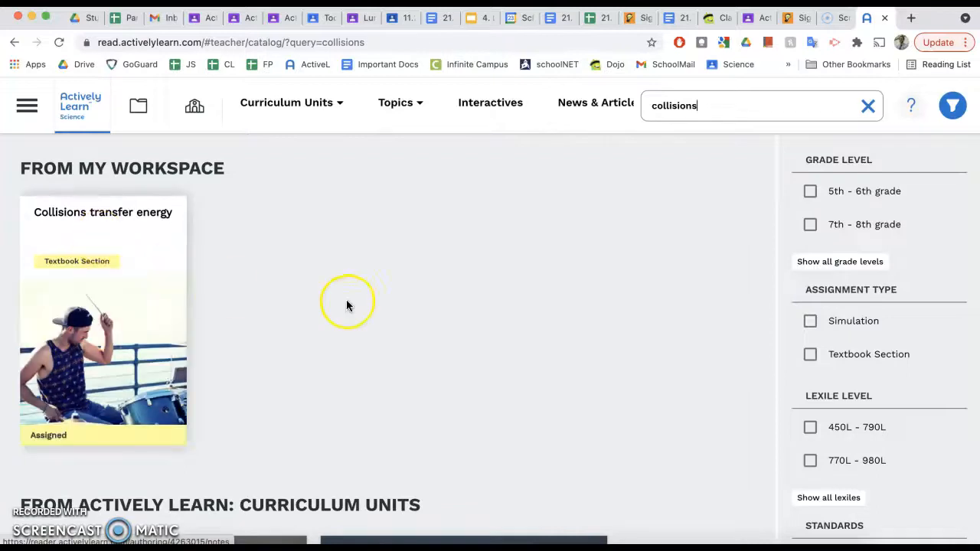
scroll(357, 309, "down", 3)
scroll(356, 309, "up", 3)
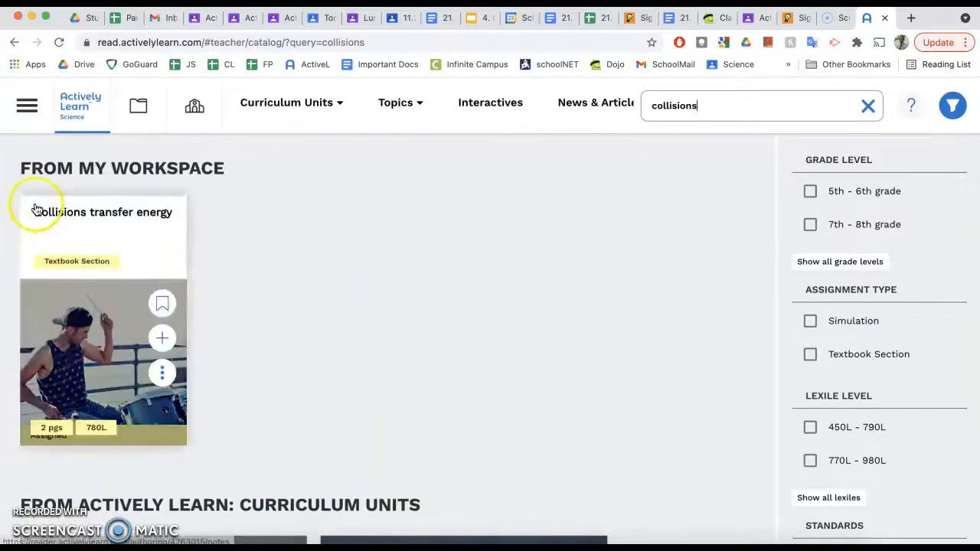
left_click(84, 239)
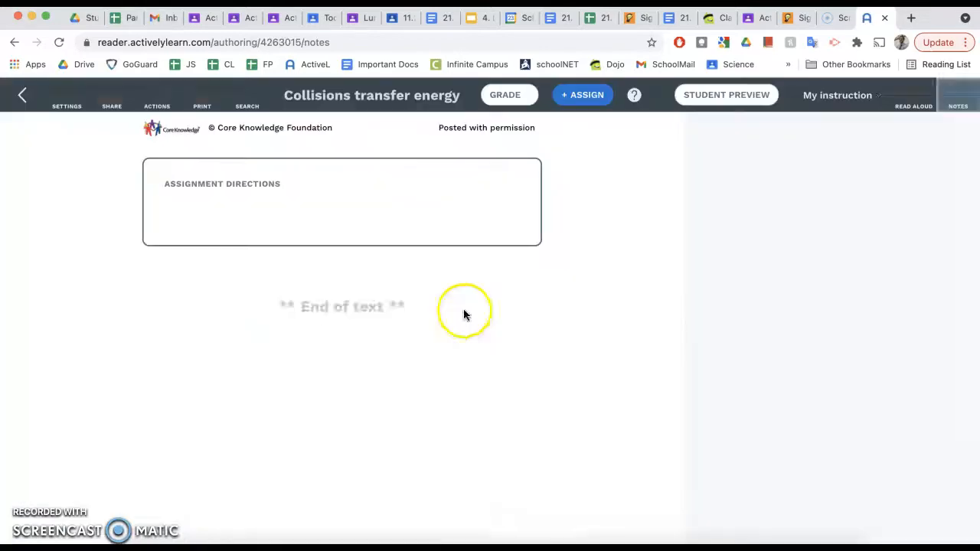
scroll(367, 262, "down", 15)
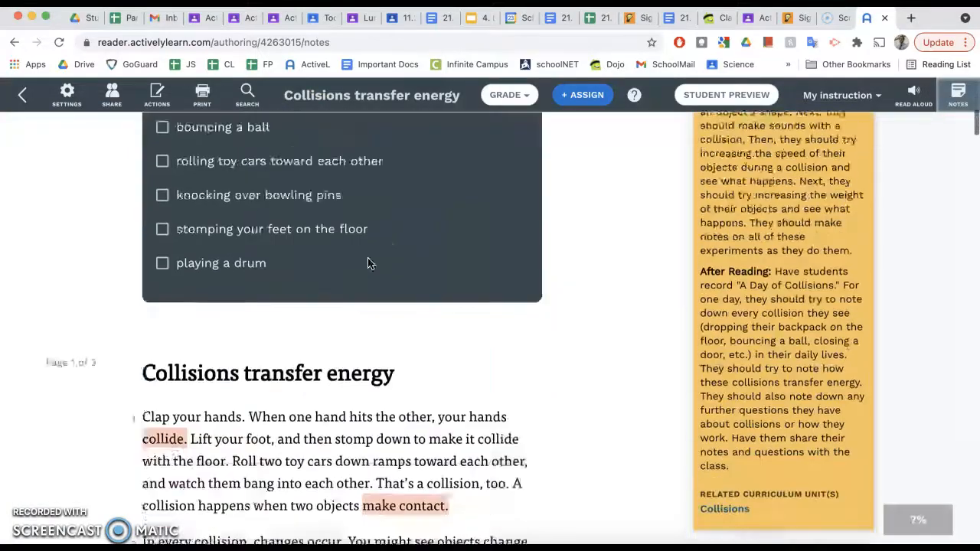
scroll(367, 262, "down", 15)
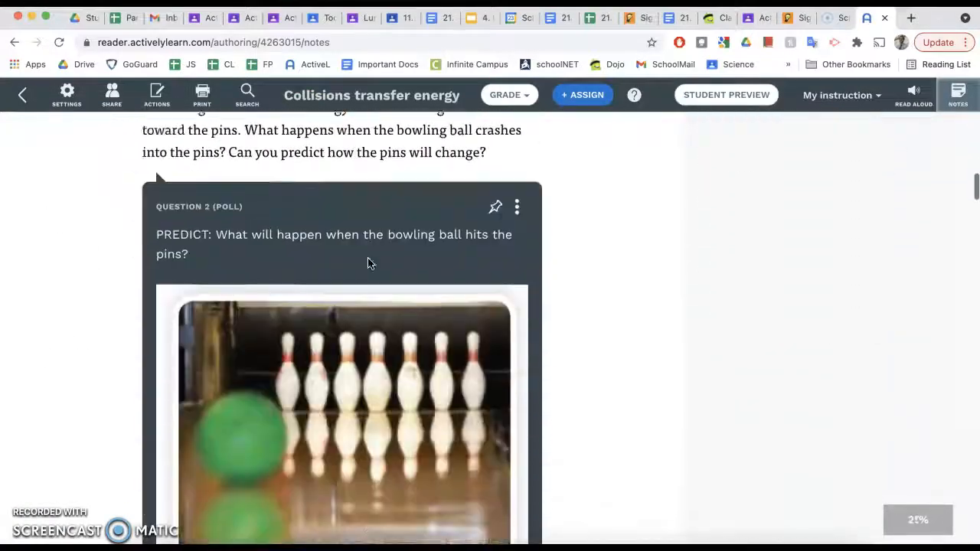
scroll(367, 262, "up", 20)
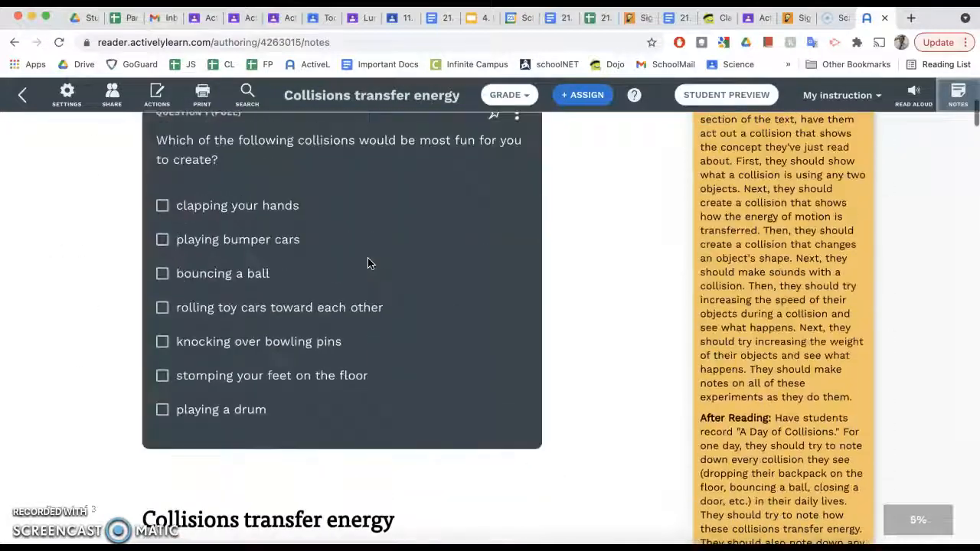
left_click(534, 193)
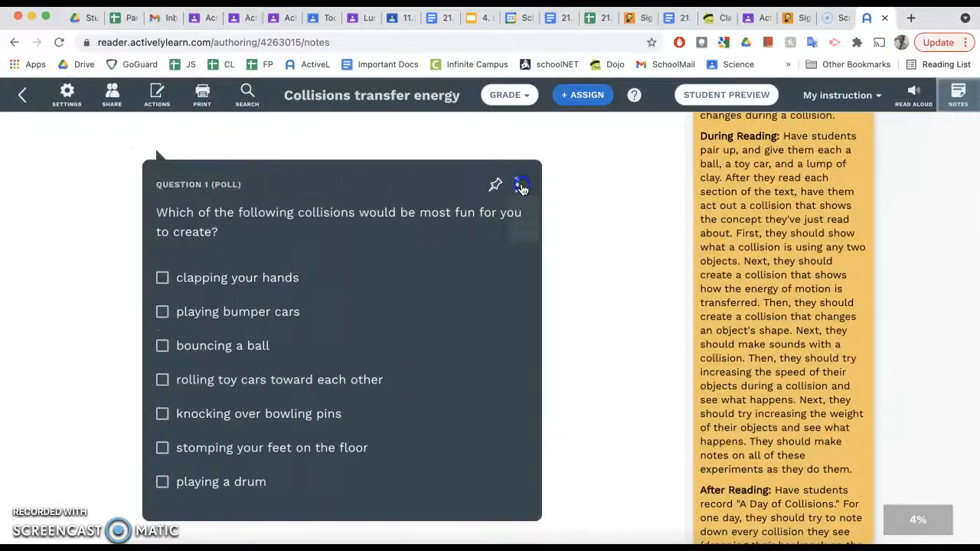
left_click(517, 186)
left_click(620, 229)
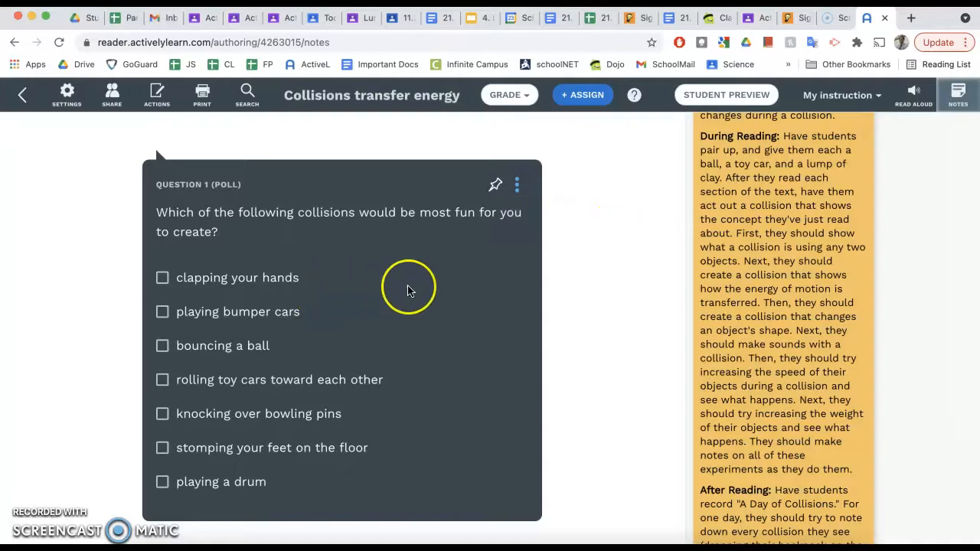
scroll(407, 286, "down", 20)
scroll(408, 290, "down", 5)
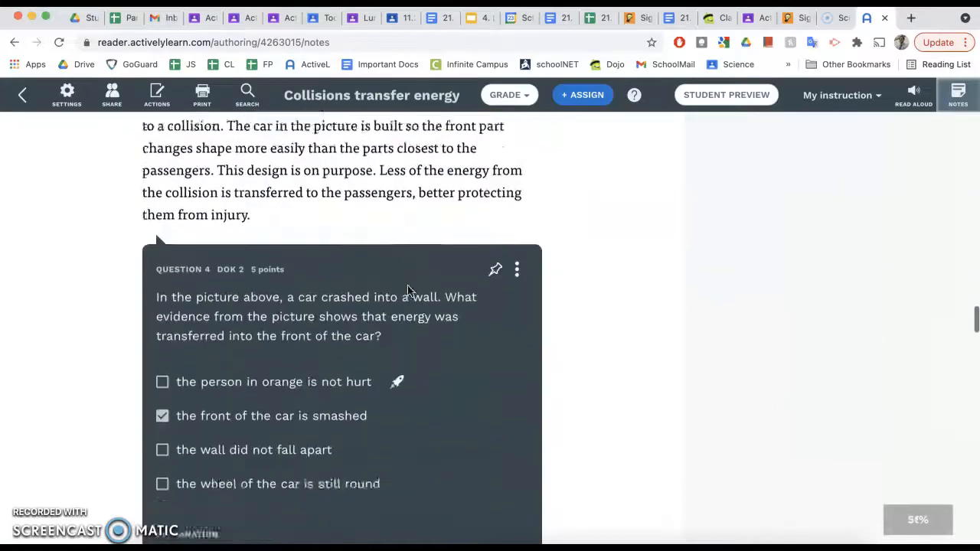
scroll(407, 290, "up", 10)
scroll(407, 289, "down", 10)
scroll(408, 289, "up", 20)
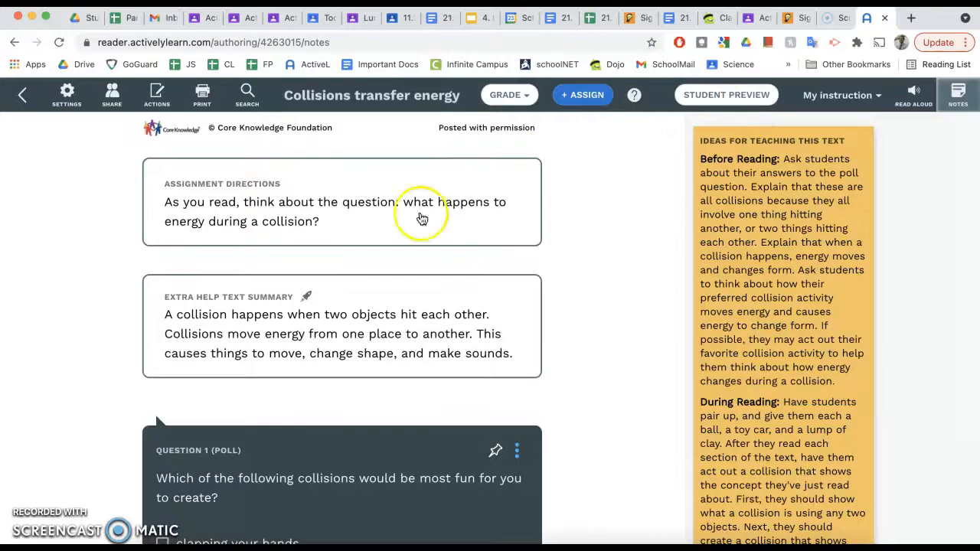
scroll(419, 286, "down", 10)
scroll(419, 286, "down", 15)
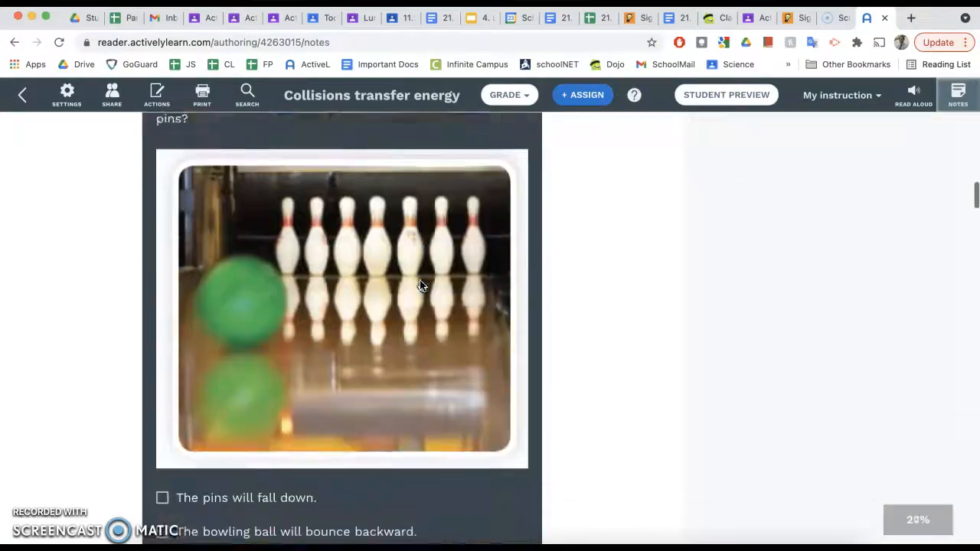
scroll(420, 286, "down", 15)
scroll(419, 287, "down", 20)
scroll(419, 286, "down", 3)
scroll(420, 287, "up", 20)
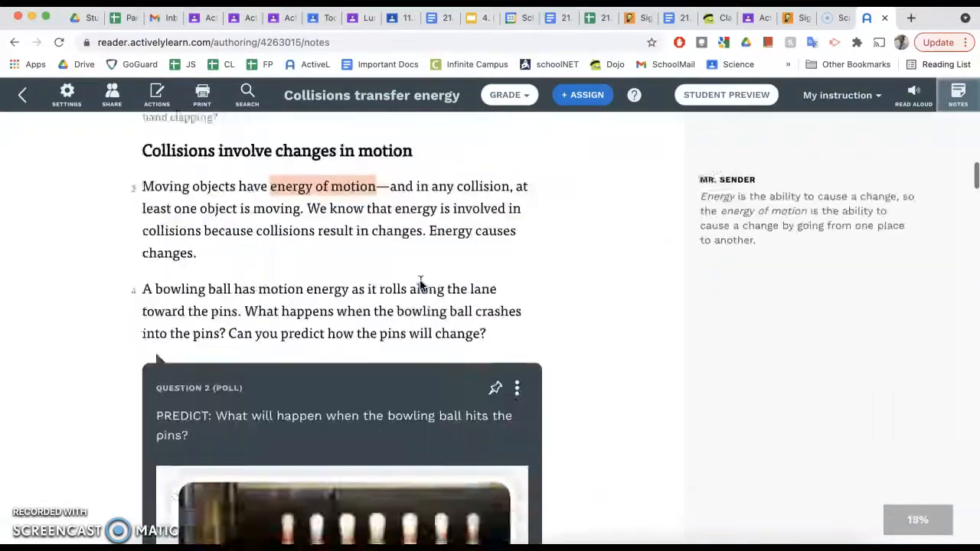
scroll(419, 283, "up", 12)
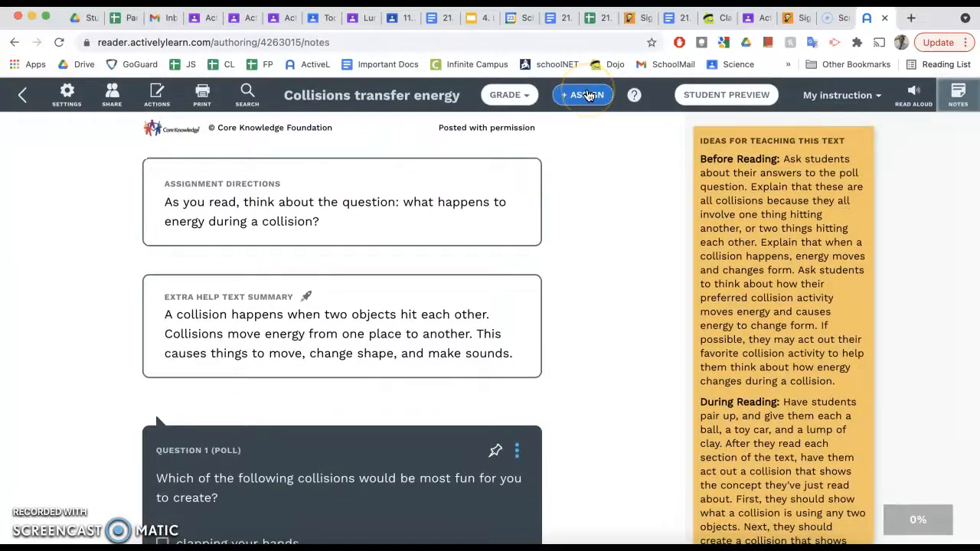
- Check which classes already have the Collisions transfer energy lesson assigned
left_click(586, 95)
left_click(606, 385)
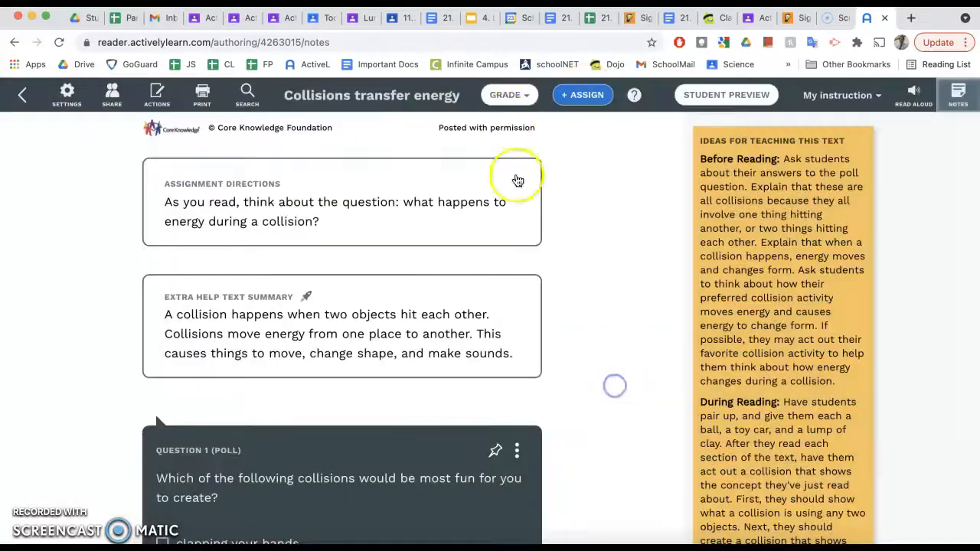
left_click(507, 96)
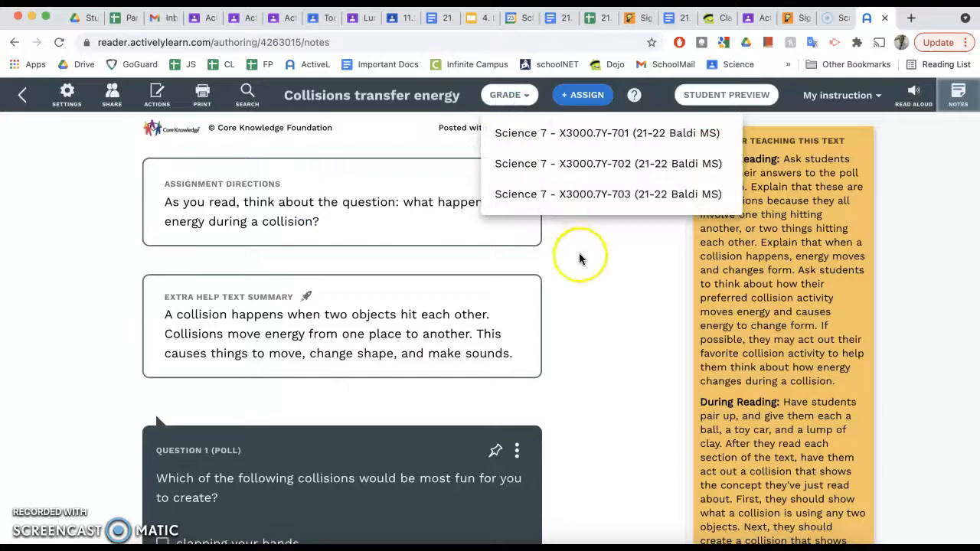
- Tick Science 7 classes 704, 705 and 706 and assign the lesson to them
left_click(582, 94)
left_click(328, 222)
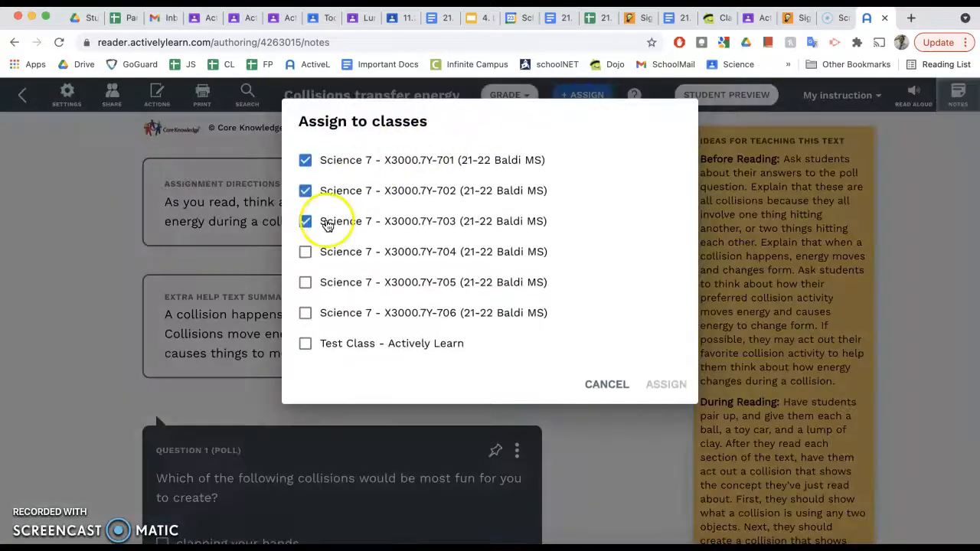
left_click(308, 253)
left_click(305, 285)
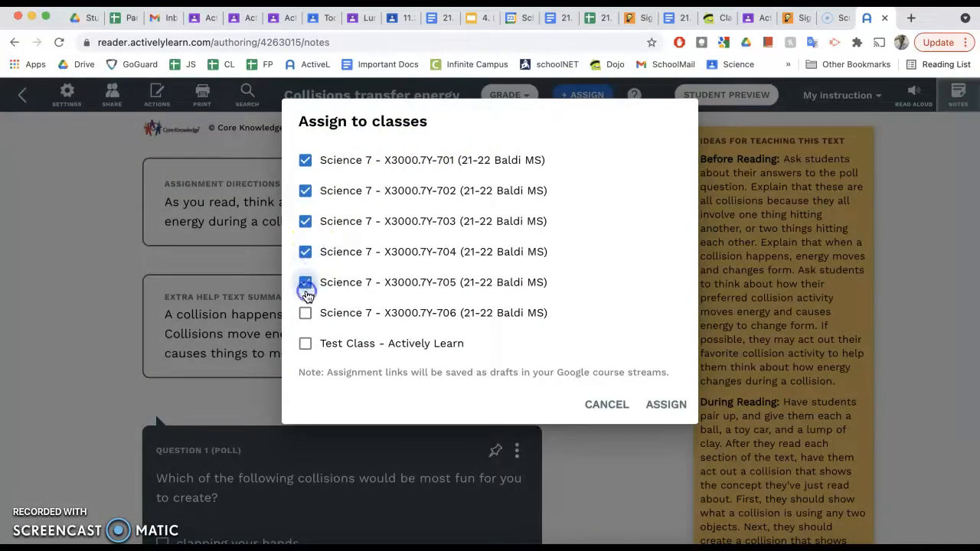
left_click(304, 313)
left_click(651, 410)
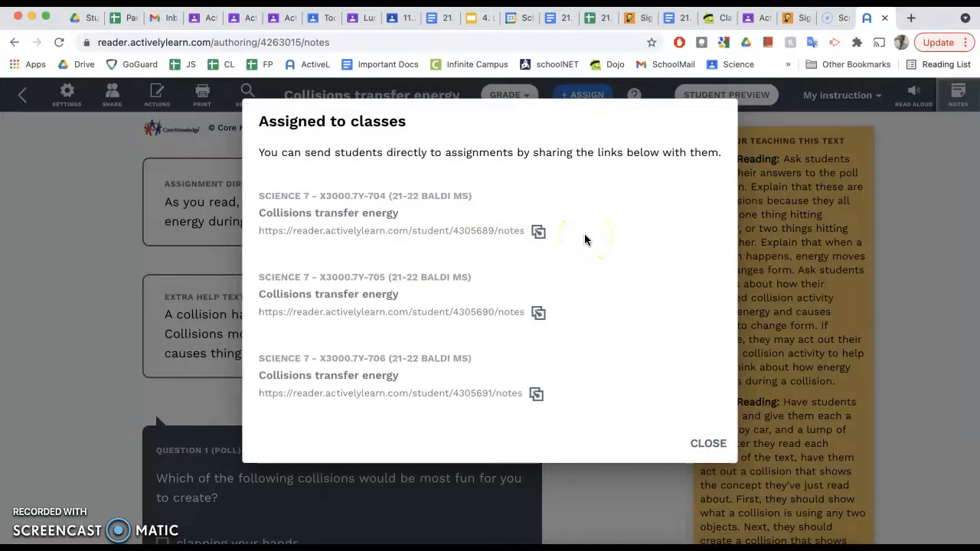
- Copy the Science 7 704 class's Collisions transfer energy student link to the clipboard
left_click(538, 231)
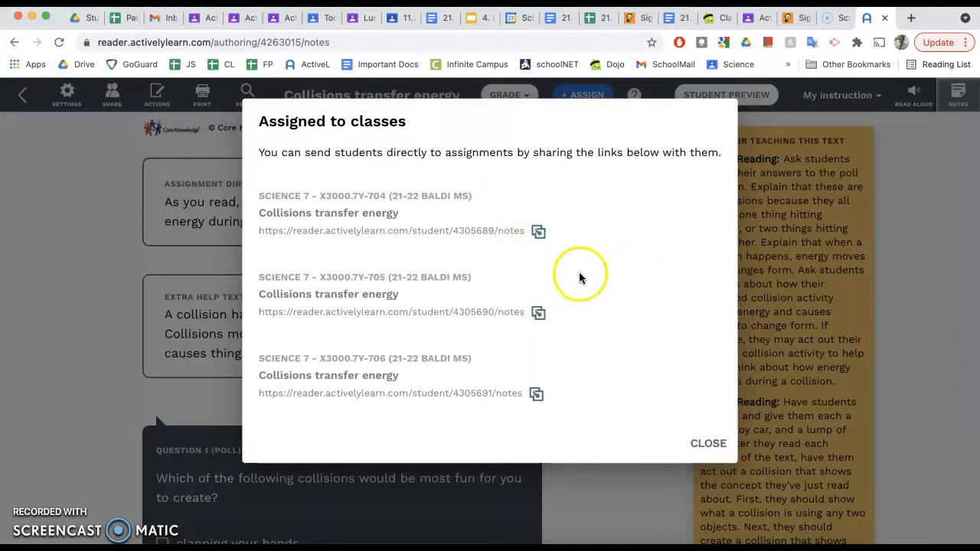
left_click(539, 231)
left_click(352, 212)
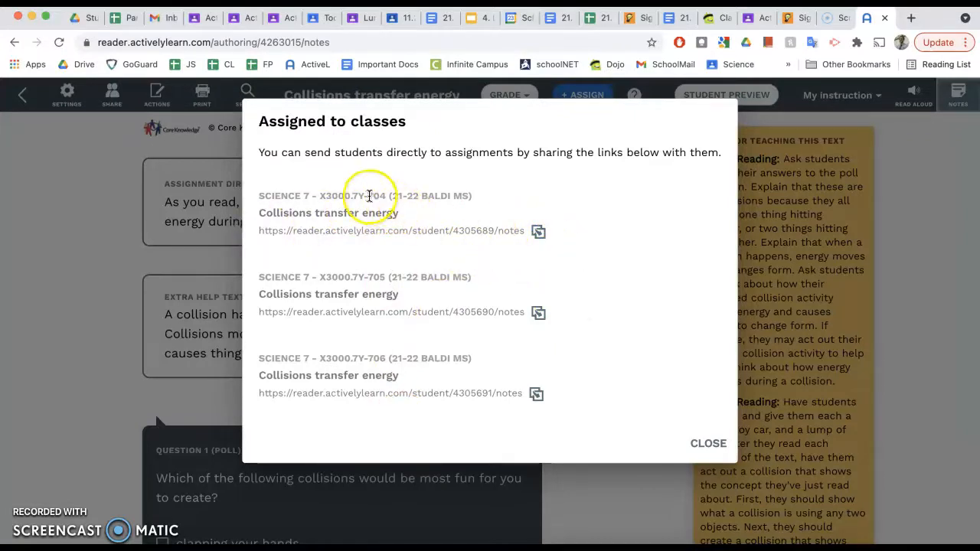
left_click(539, 231)
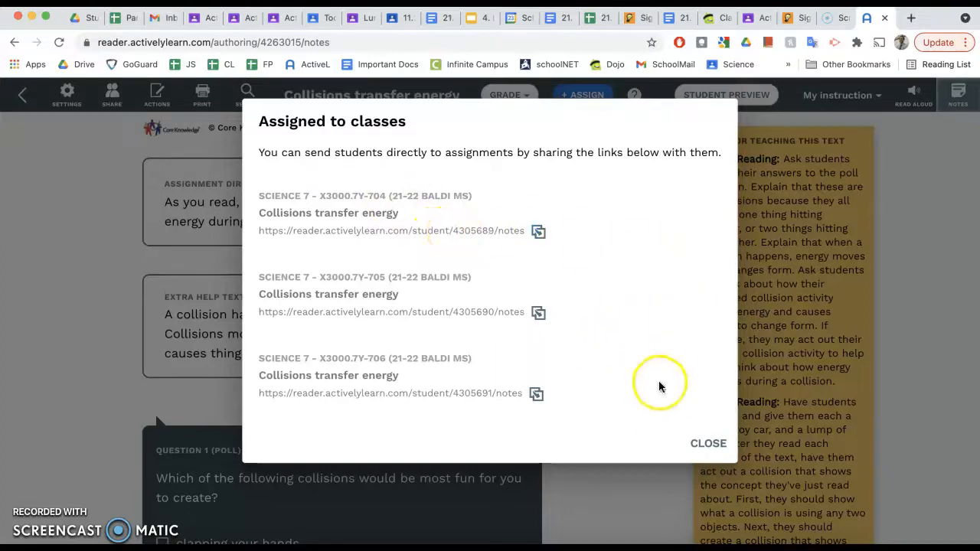
left_click(540, 234)
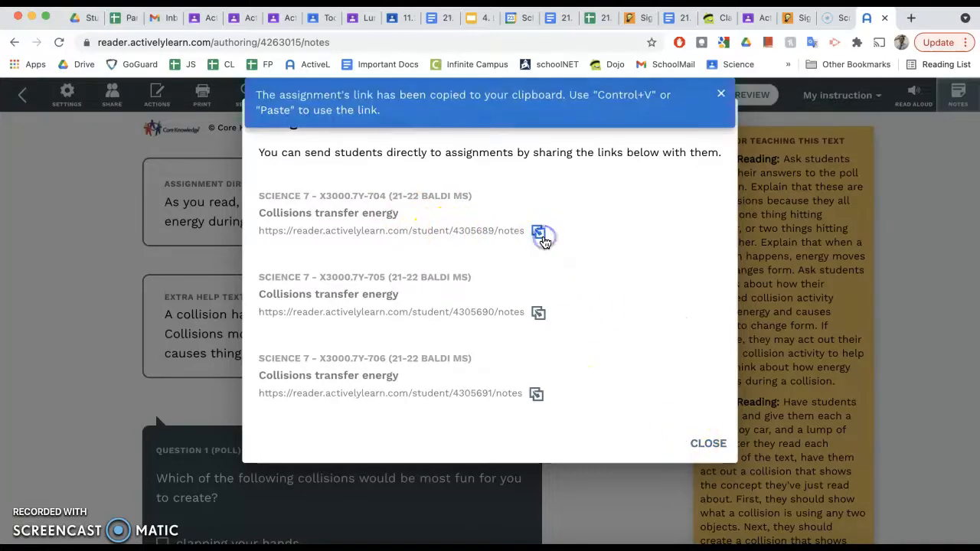
left_click(910, 18)
- Load Google Classroom, open Science 7 704's Classwork page and start a new post
type("classroom.google.com")
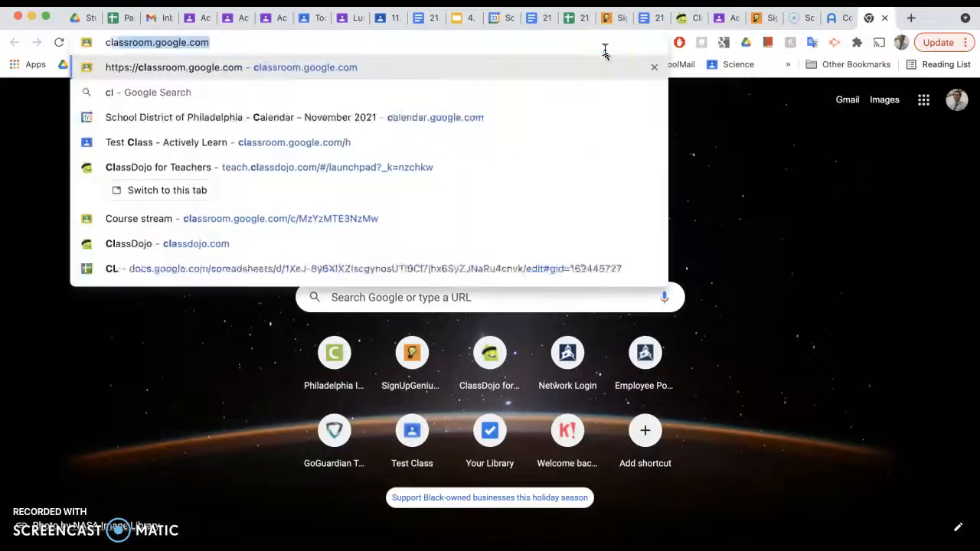
key("Return")
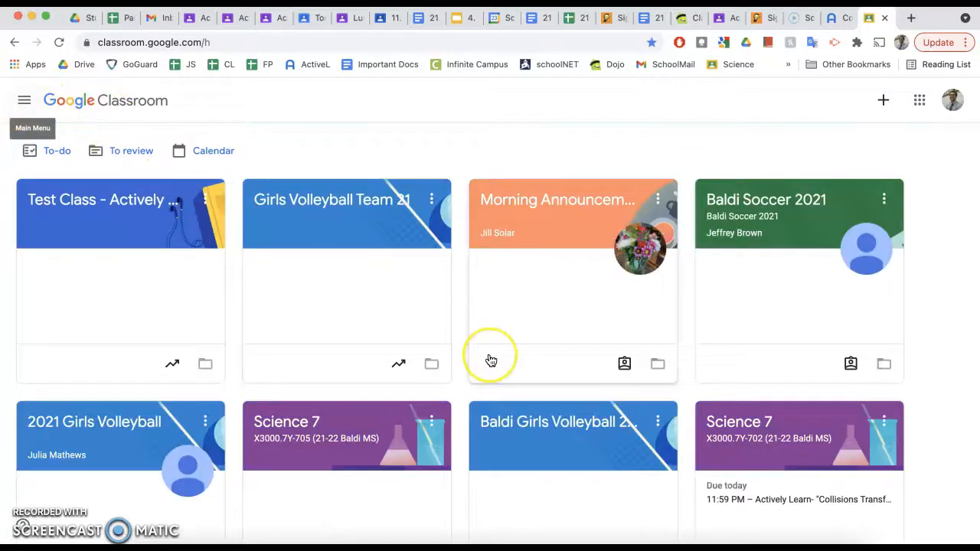
scroll(490, 358, "down", 3)
scroll(491, 358, "down", 5)
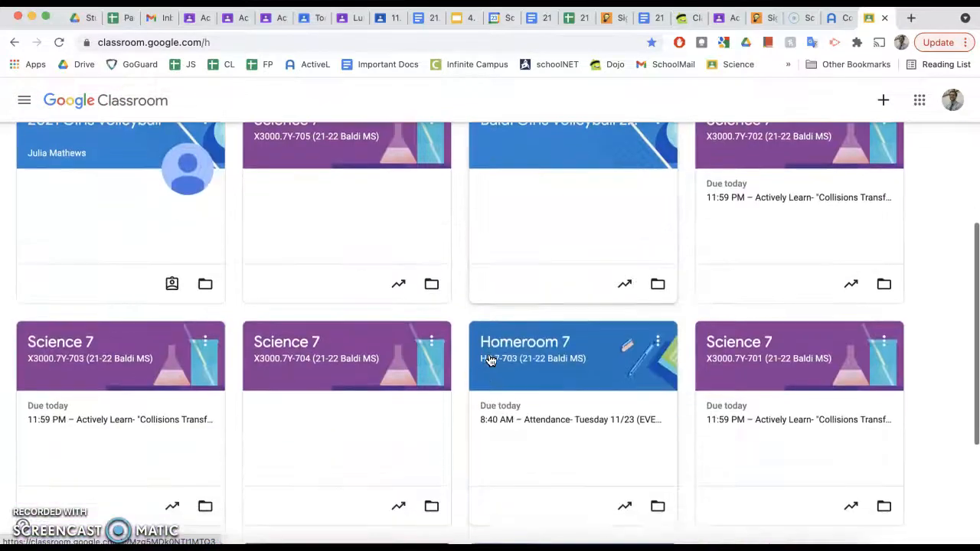
left_click(304, 359)
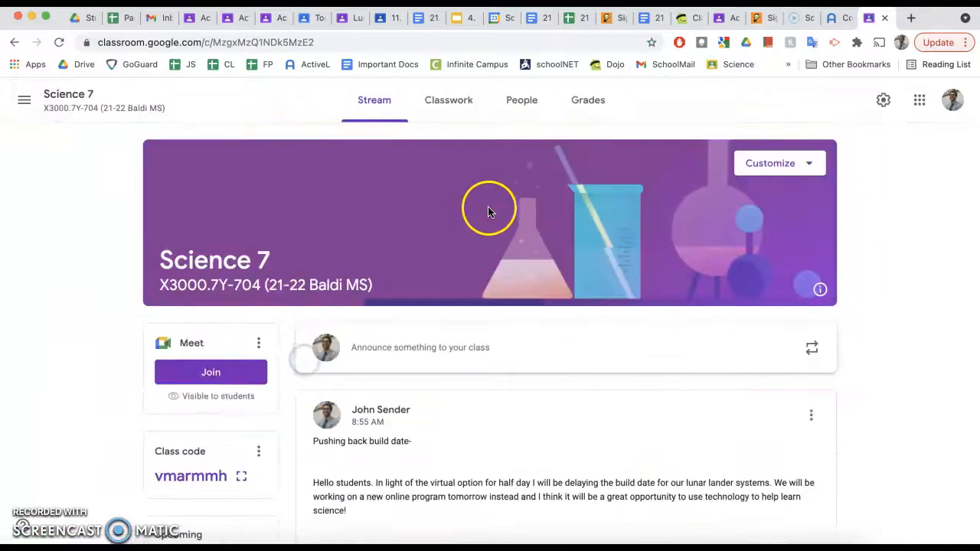
left_click(457, 109)
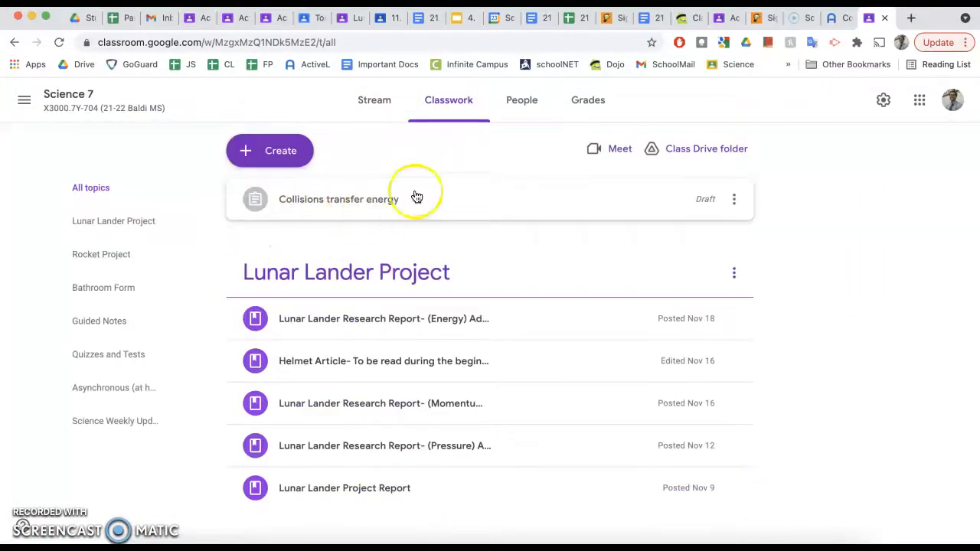
left_click(544, 212)
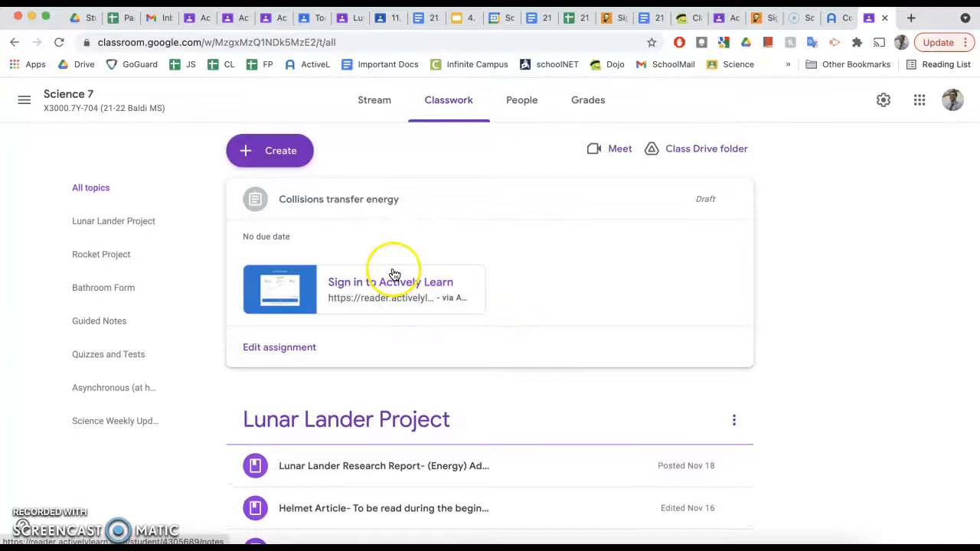
left_click(280, 153)
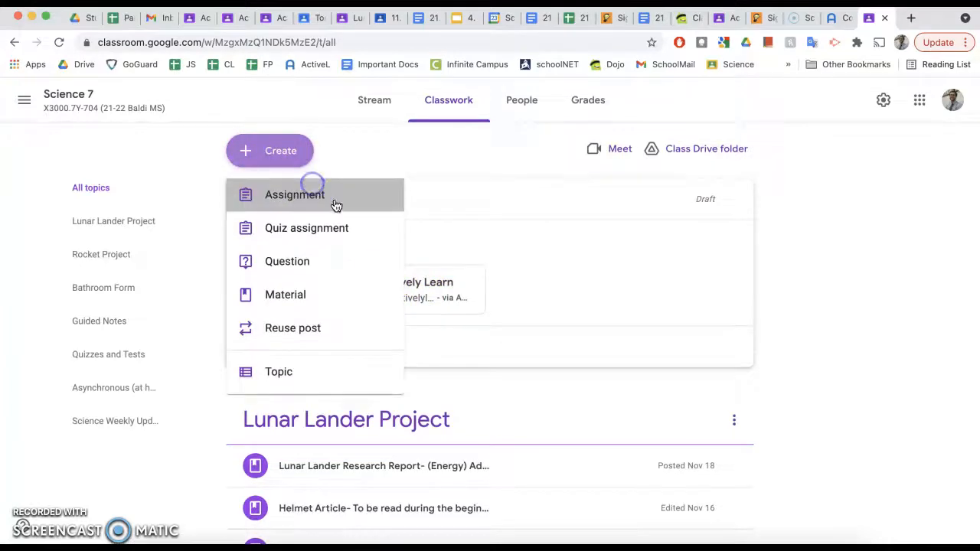
- Start a new assignment titled 'Actively Learn- Collisions Transfer Energy'
left_click(314, 187)
type("Activel")
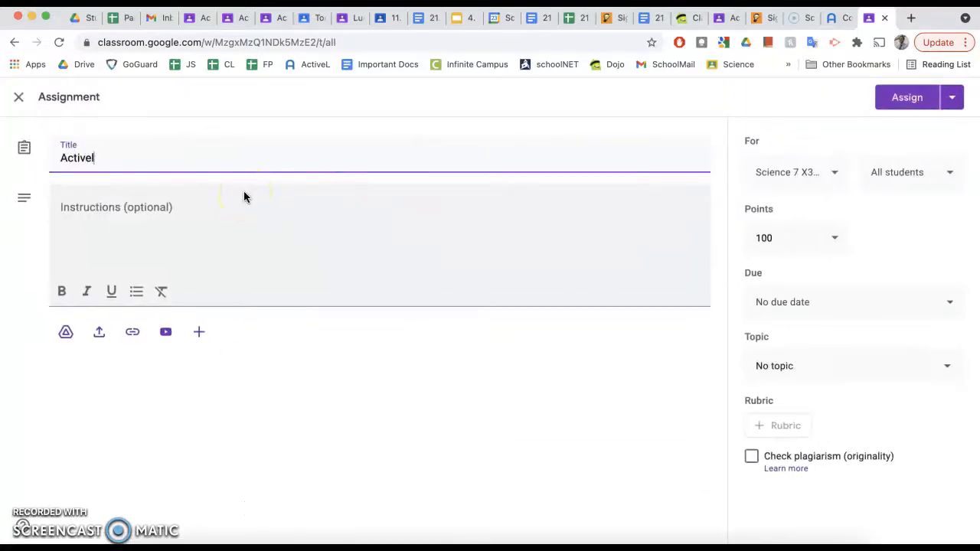
type("y Learn- Collisions")
key("BackSpace")
key("BackSpace")
key("BackSpace")
key("BackSpace")
type("on")
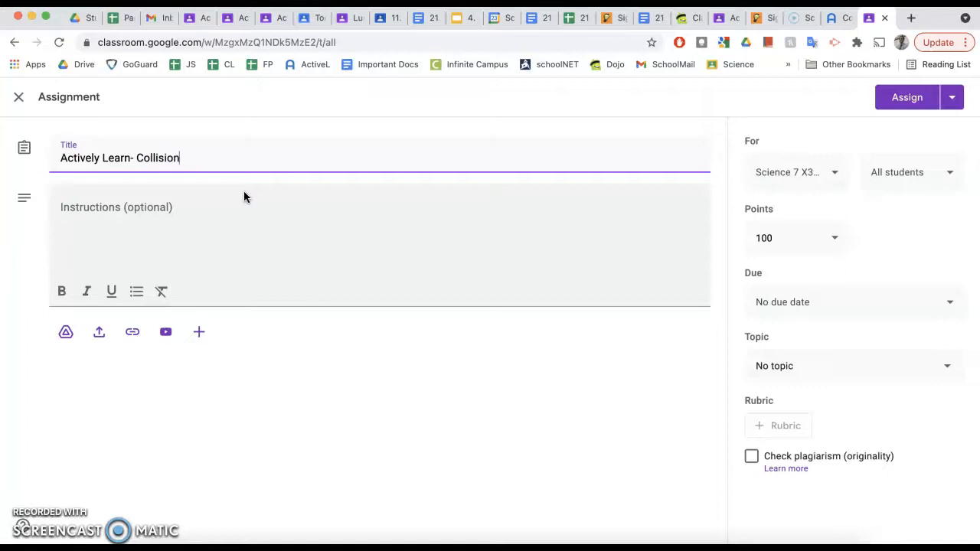
type("s Transfer Energy")
- Enter instructions 'Bleah akjnaelkn' and attach the pasted Actively Learn link
left_click(211, 243)
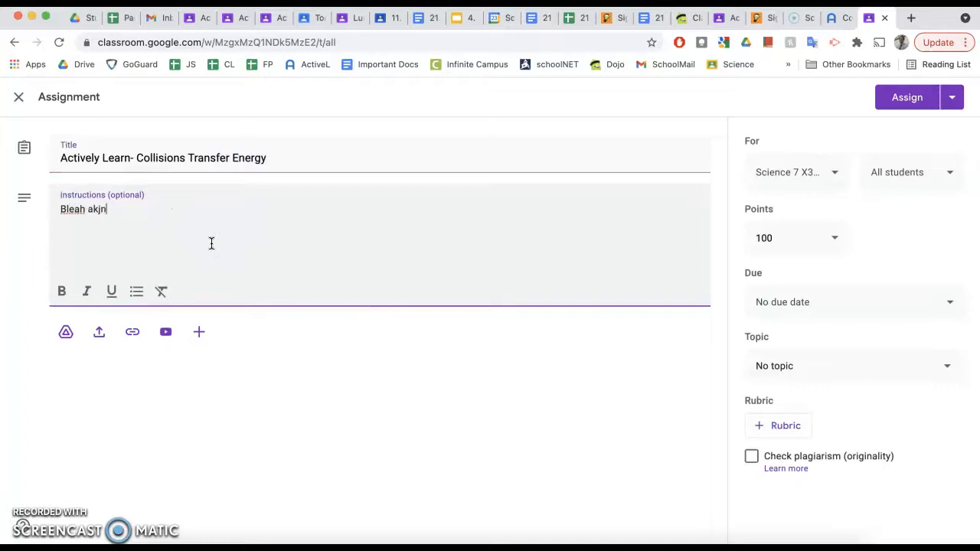
type("Bleah akjnaelkn")
left_click(132, 332)
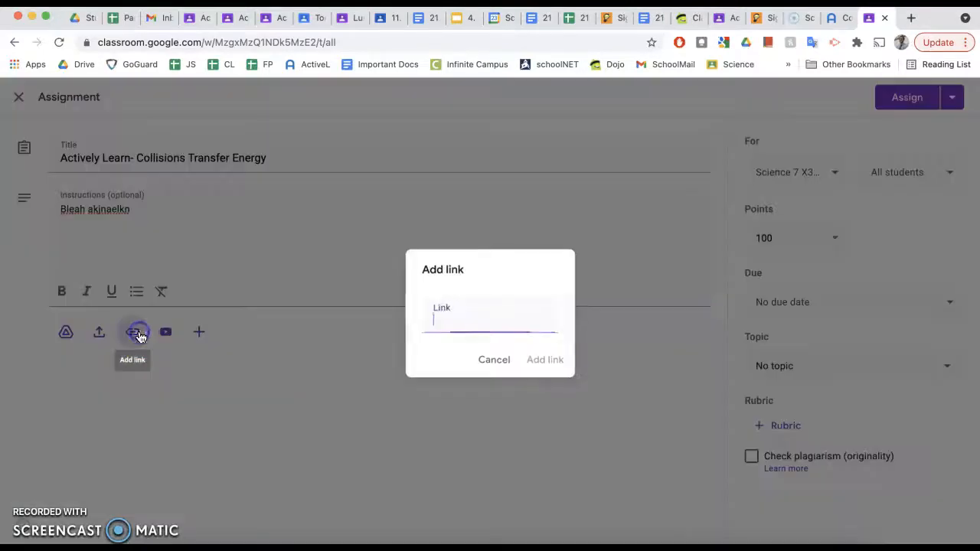
key("super+v")
left_click(546, 358)
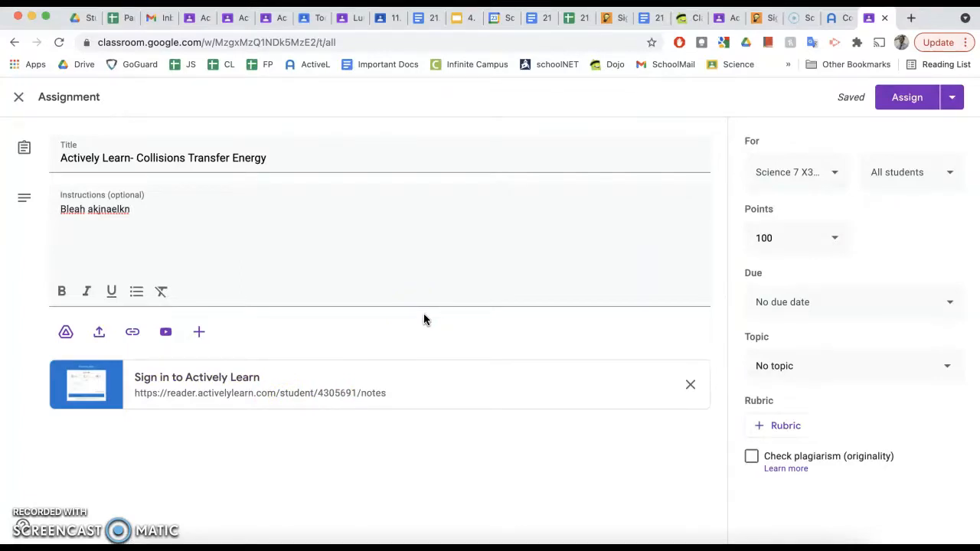
- Return to Actively Learn, dismiss the assignment links and go back to the catalog
left_click(831, 19)
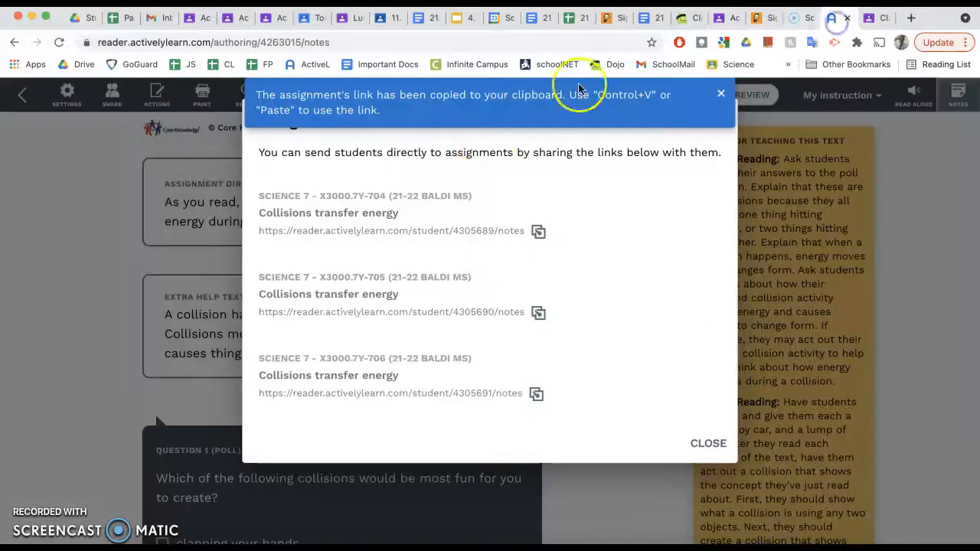
left_click(704, 444)
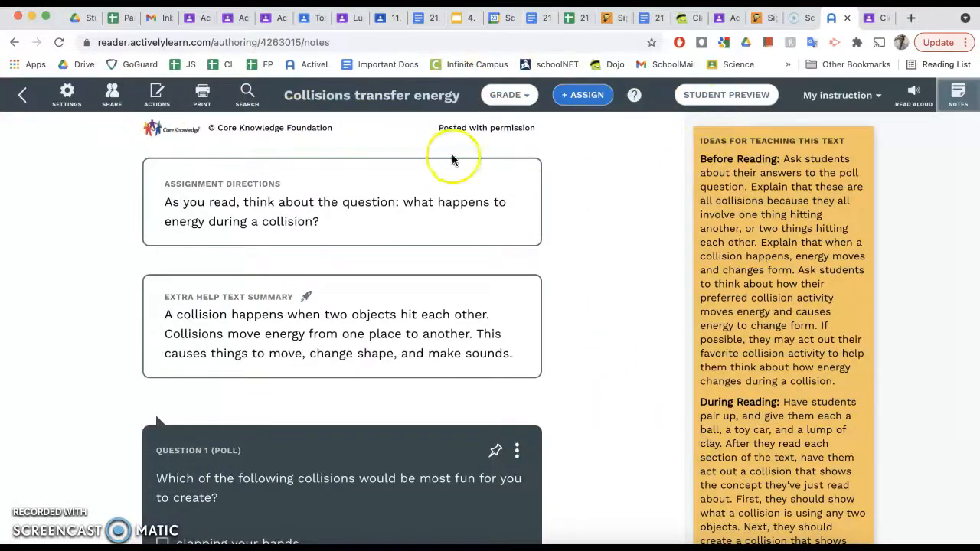
left_click(32, 96)
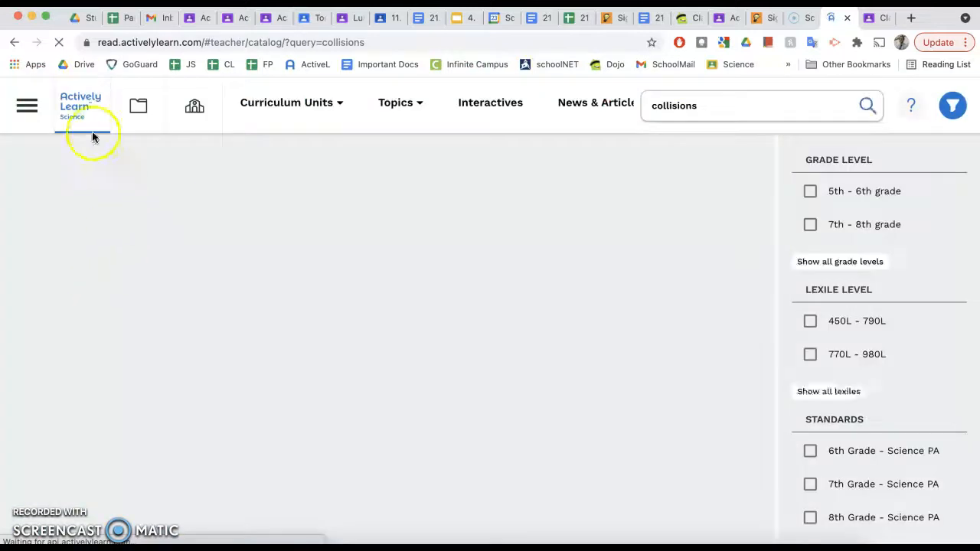
left_click(26, 103)
left_click(332, 218)
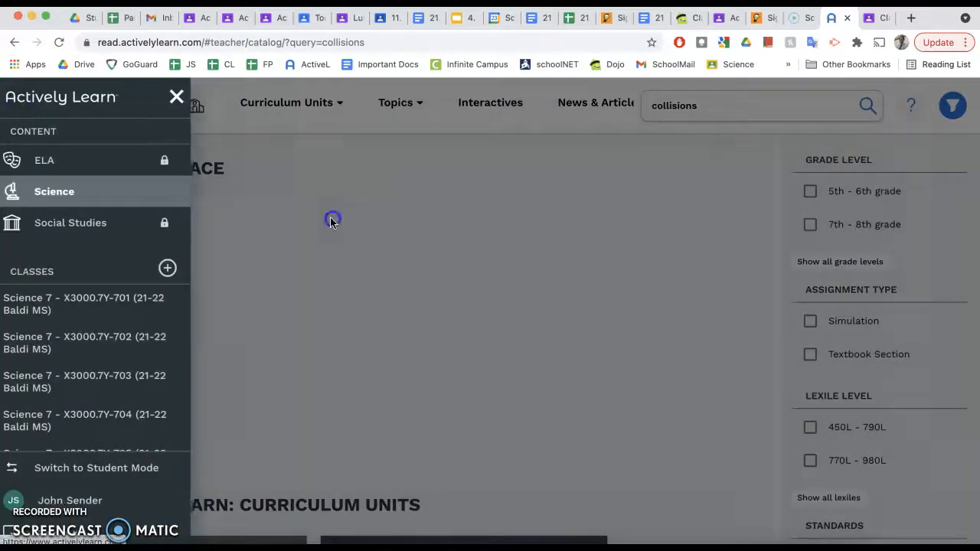
- View Science 7 703's Student Data, then switch to class 702
left_click(30, 108)
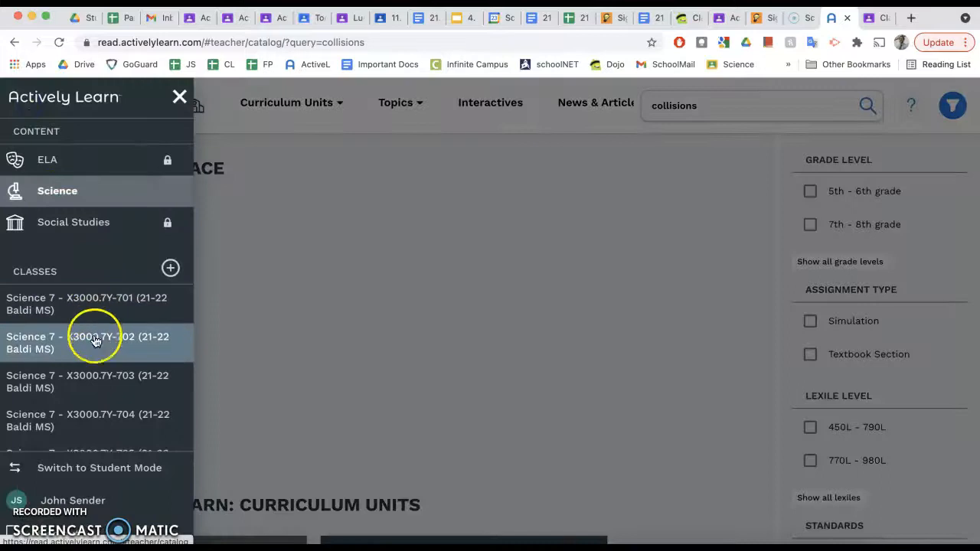
left_click(87, 375)
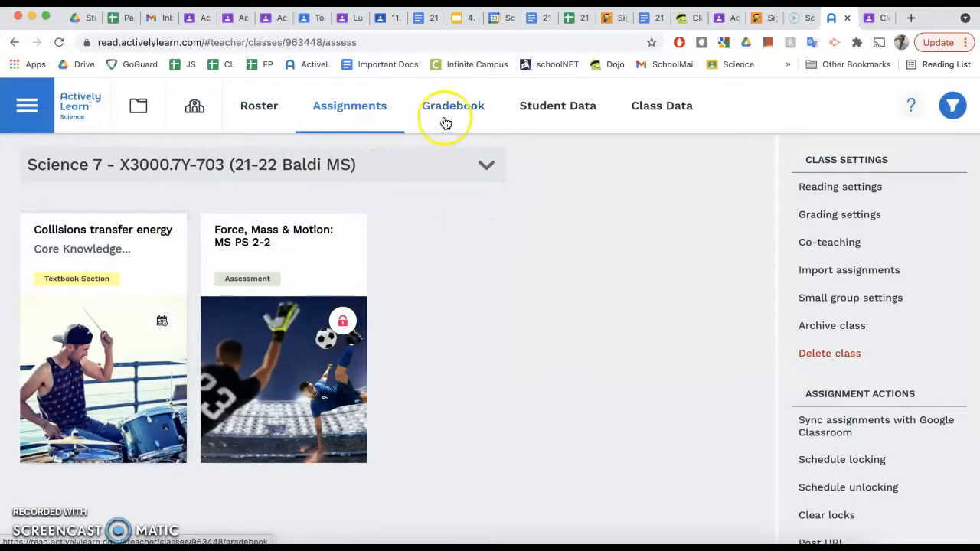
left_click(545, 106)
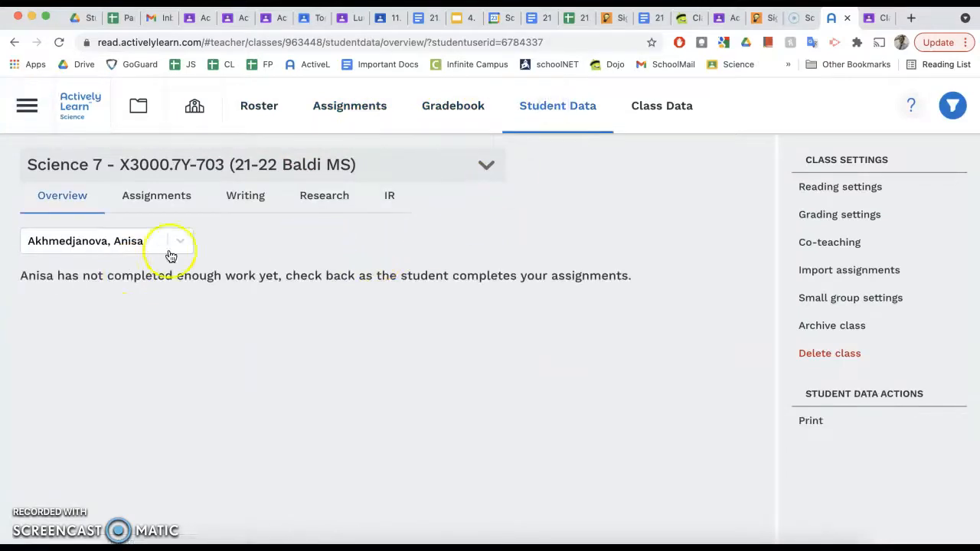
left_click(77, 109)
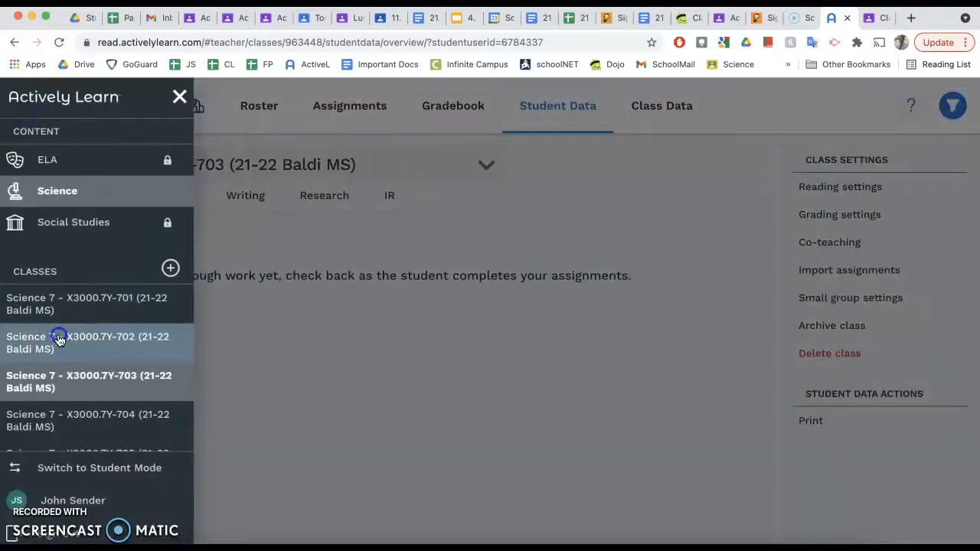
left_click(54, 339)
- Open Student Data for the class and bring up its list of students
left_click(574, 119)
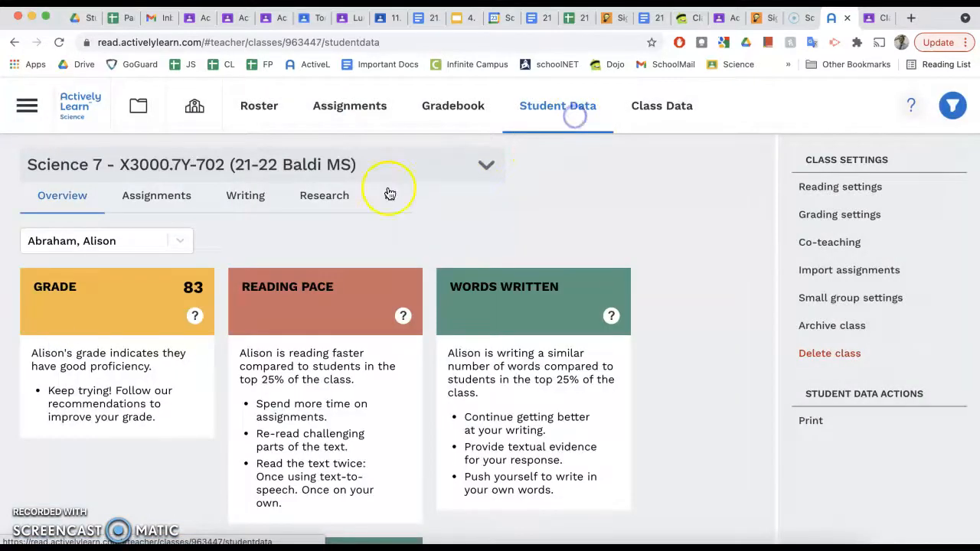
scroll(184, 321, "down", 2)
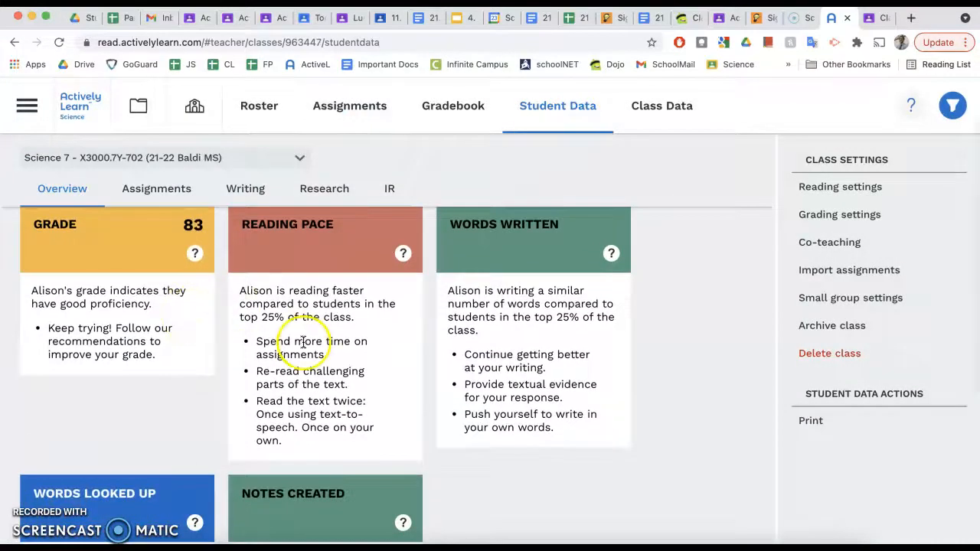
scroll(299, 339, "up", 2)
left_click(187, 241)
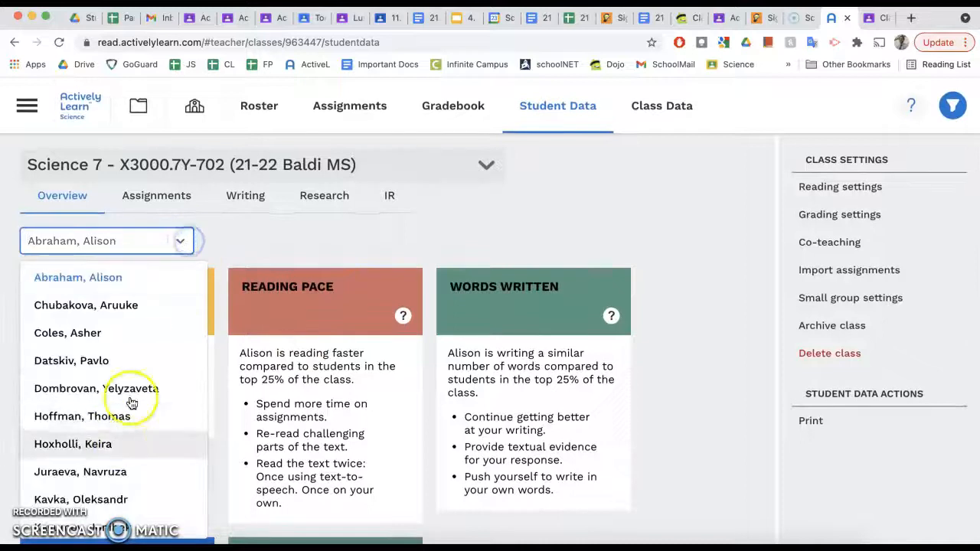
- Look over one student's writing responses and assignment grades, then their overview summary
left_click(269, 211)
left_click(182, 197)
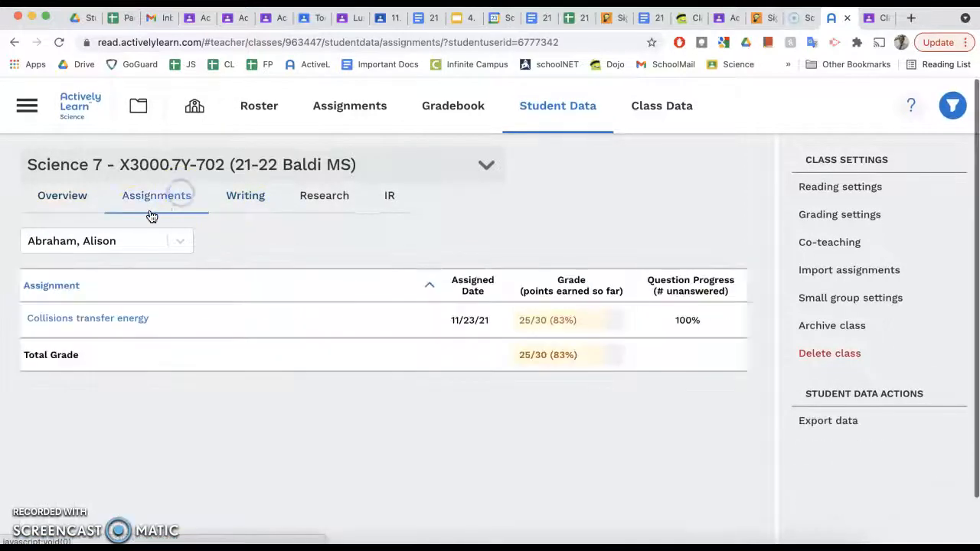
left_click(51, 192)
scroll(403, 282, "down", 3)
scroll(404, 287, "up", 3)
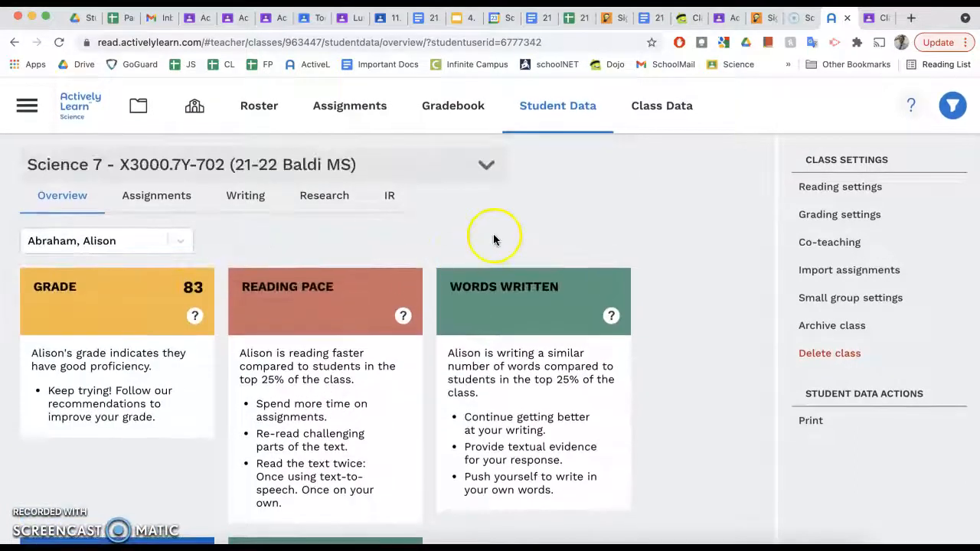
- Step through the student's IR, Research, Writing and Assignments data, ending on the grade-83 overview
left_click(395, 199)
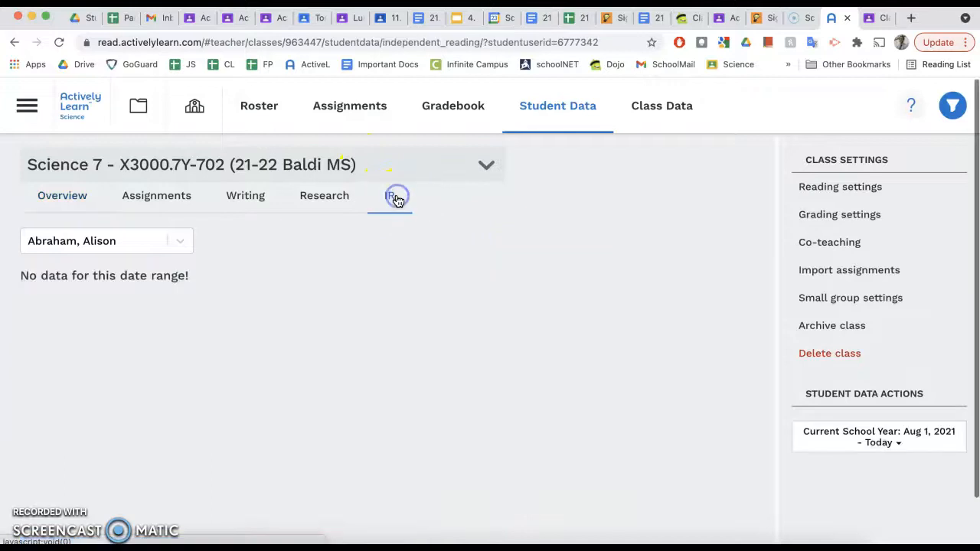
left_click(303, 210)
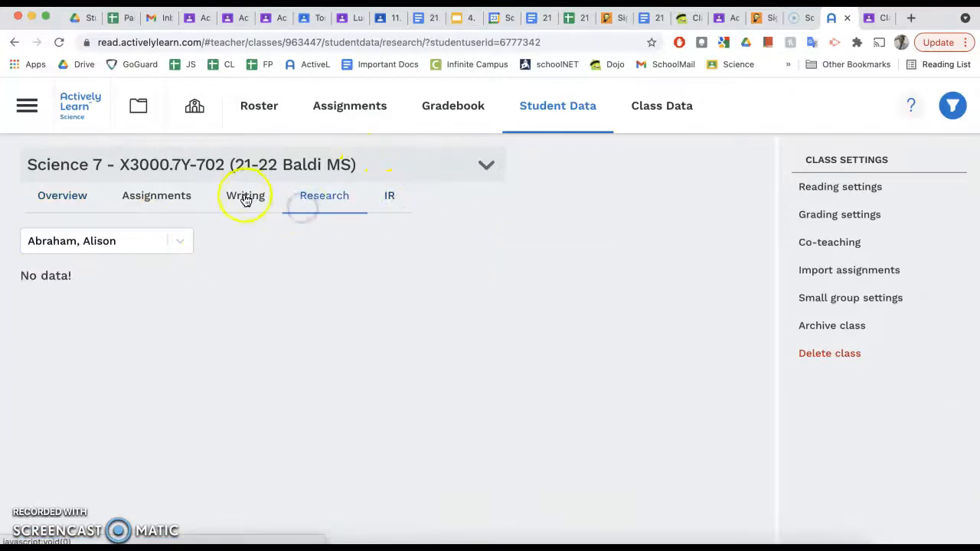
left_click(245, 198)
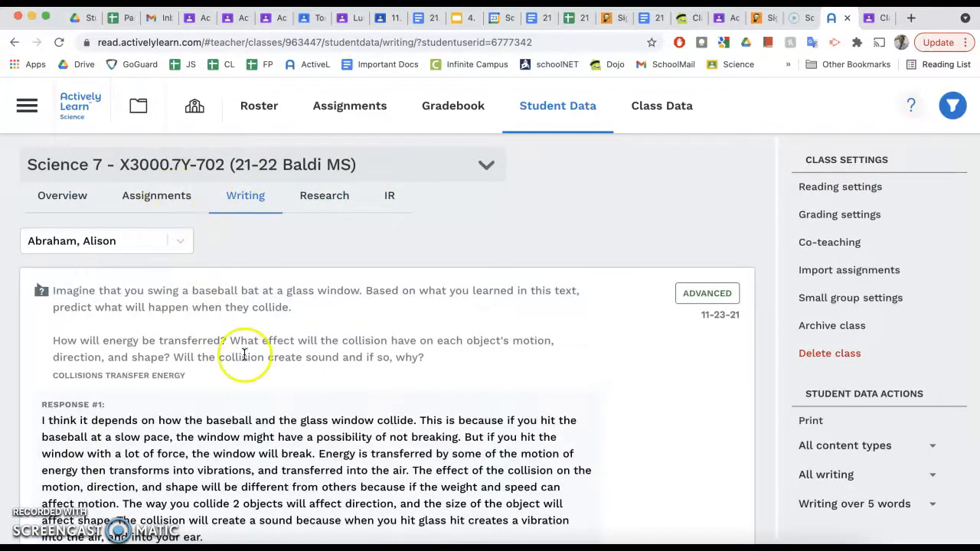
scroll(244, 354, "down", 3)
scroll(238, 354, "up", 3)
left_click(163, 199)
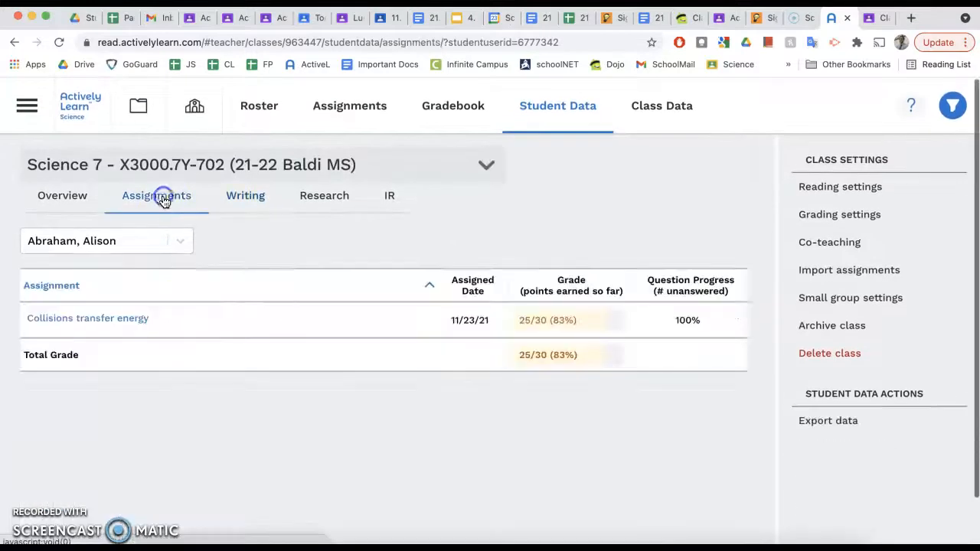
left_click(58, 205)
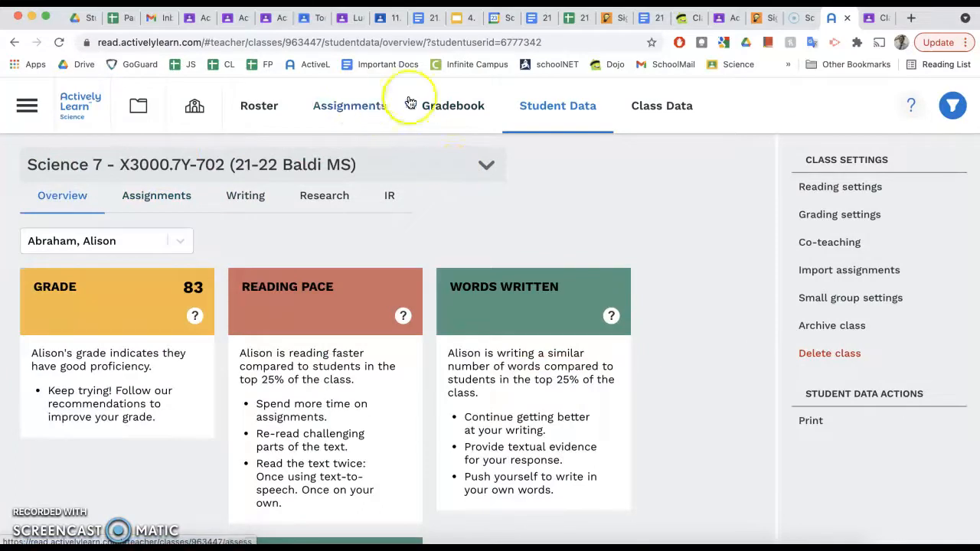
- Check every student's Collisions transfer energy score in the Gradebook, down to the 22/29 (76%) class average
left_click(454, 106)
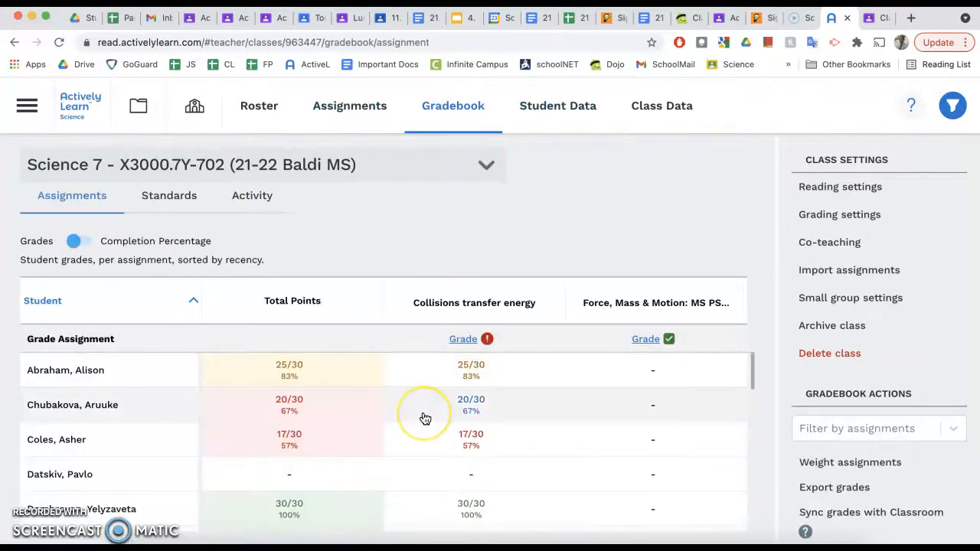
mouse_move(484, 342)
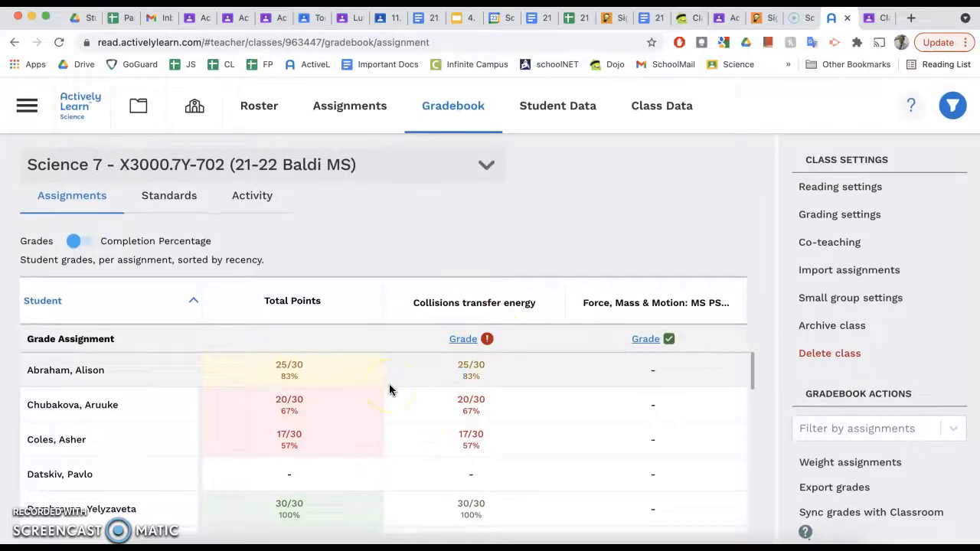
scroll(402, 404, "down", 1)
scroll(401, 405, "up", 1)
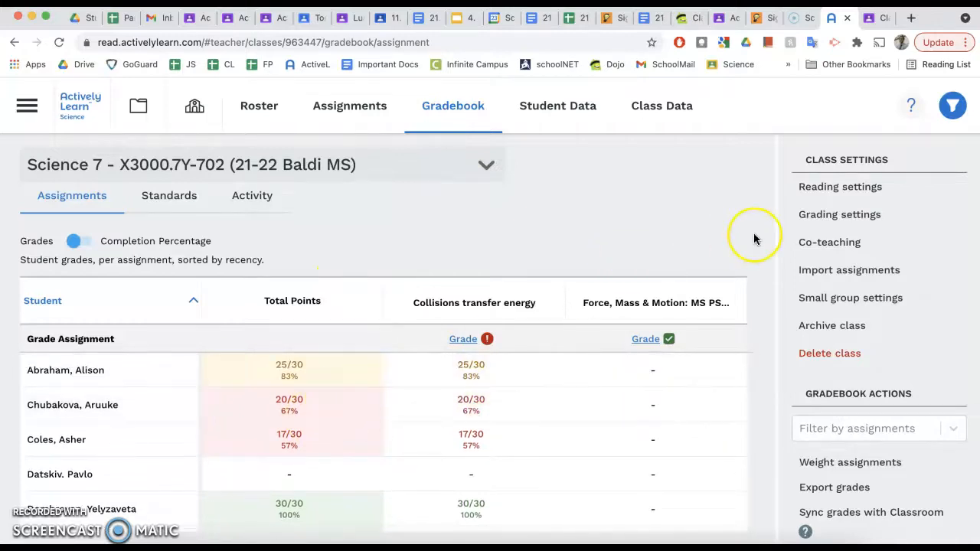
scroll(753, 234, "down", 1)
scroll(753, 235, "up", 1)
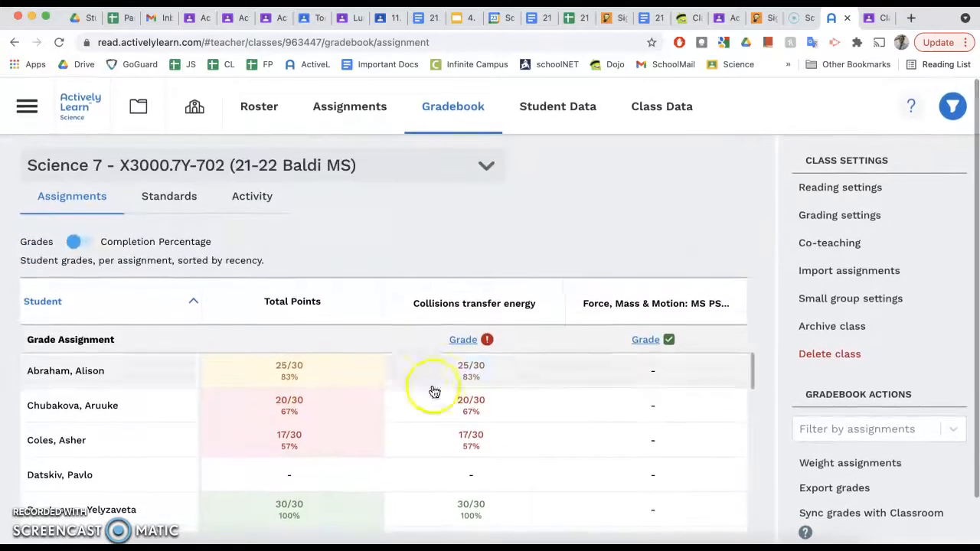
scroll(347, 418, "down", 5)
scroll(346, 416, "down", 5)
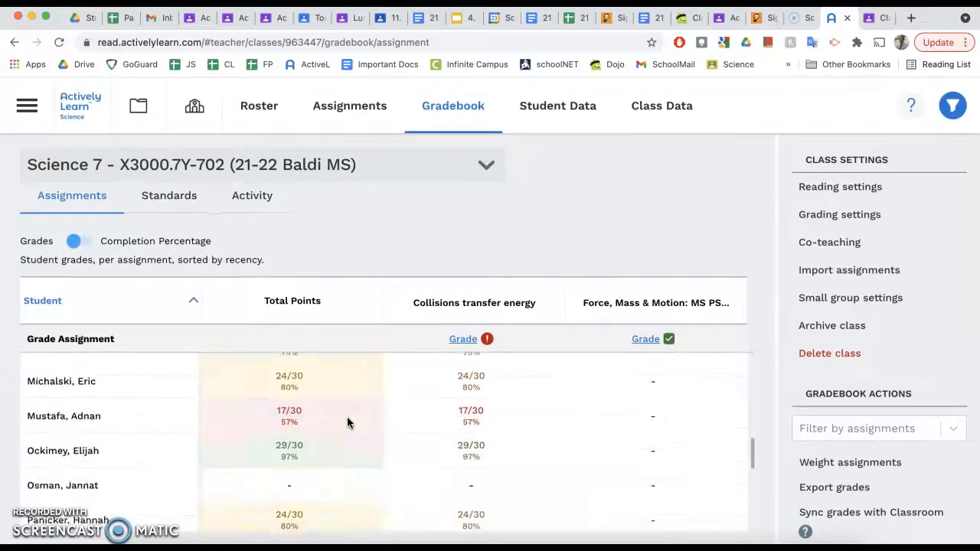
scroll(347, 416, "down", 4)
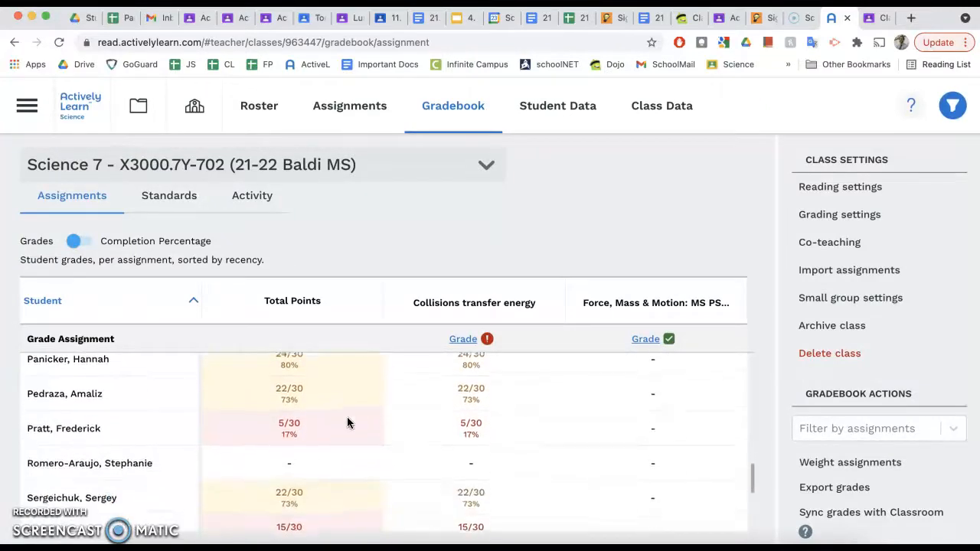
scroll(346, 422, "up", 8)
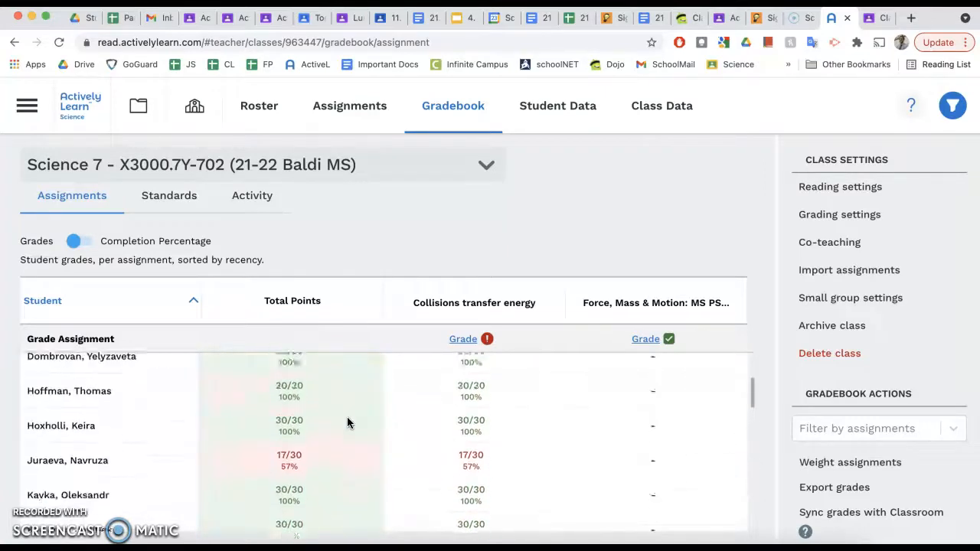
scroll(347, 416, "up", 4)
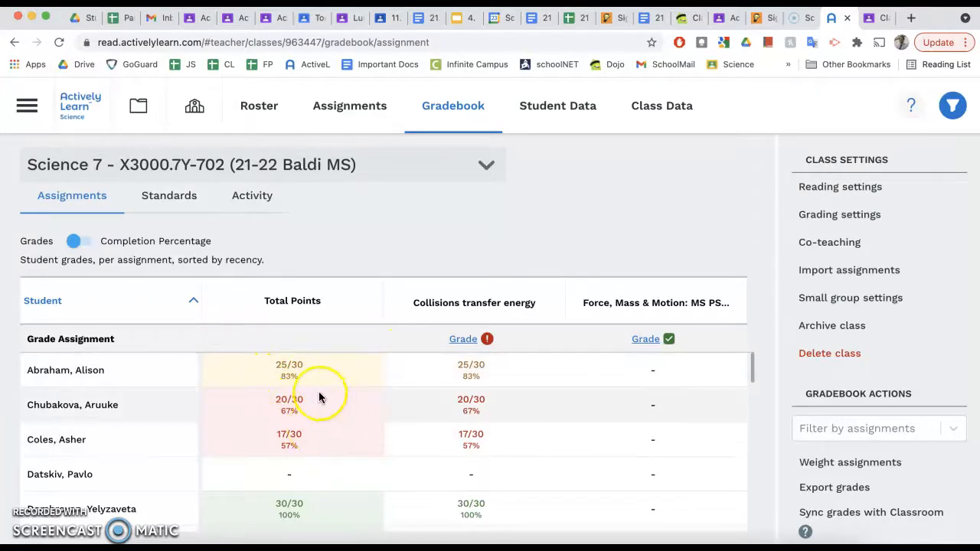
scroll(322, 381, "down", 10)
scroll(320, 375, "down", 10)
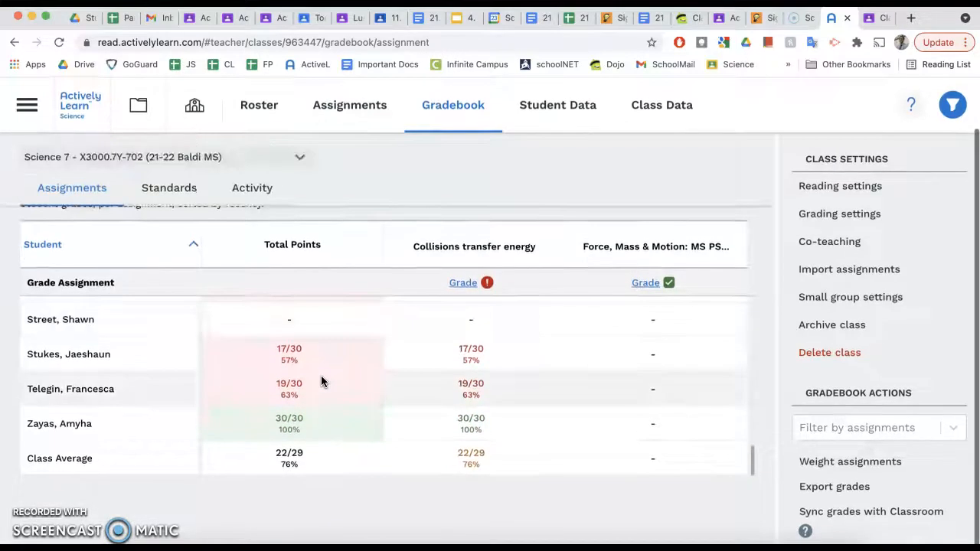
scroll(321, 380, "up", 1)
scroll(321, 381, "down", 1)
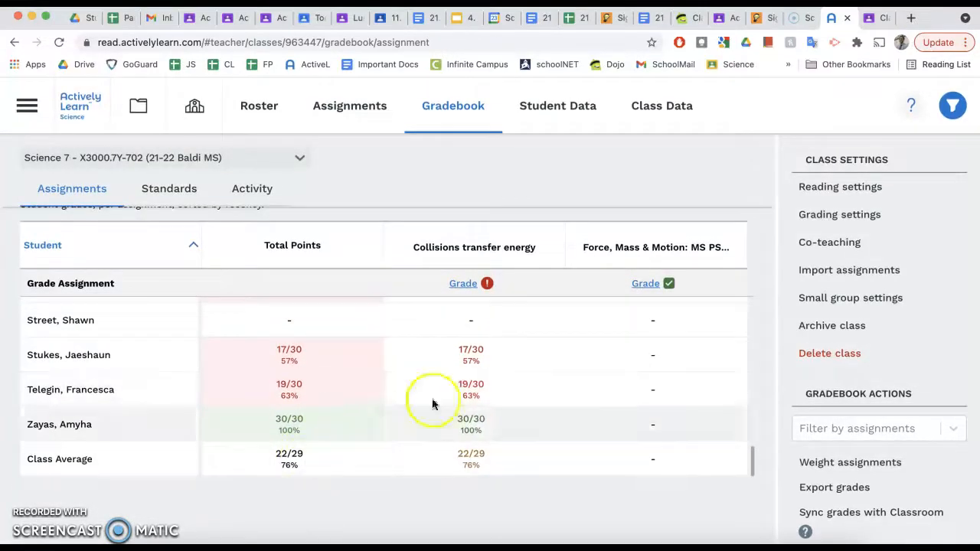
scroll(466, 394, "up", 20)
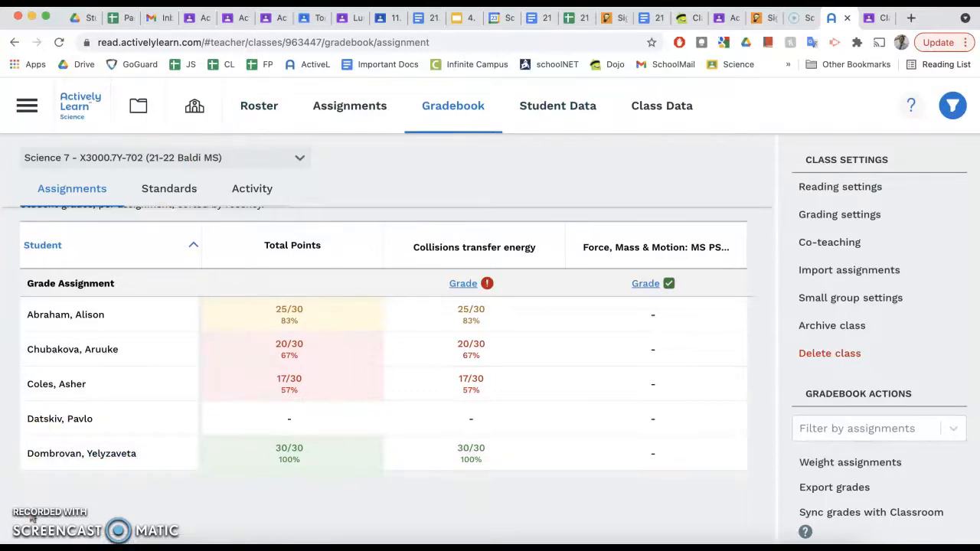
- Go over the Science 7 X3000.7Y-702 Roster's 30 students, their sign-in dates and Extra Help column
left_click(272, 123)
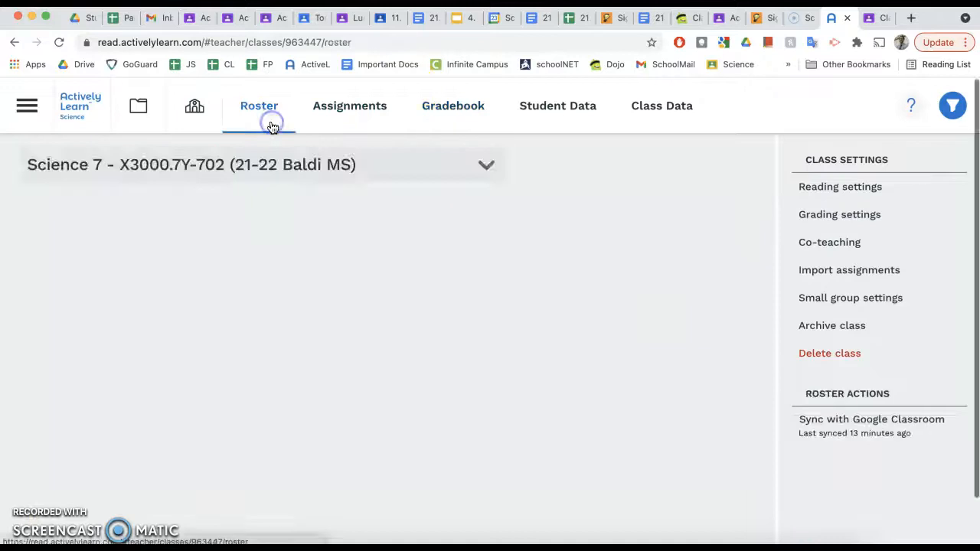
scroll(129, 351, "down", 15)
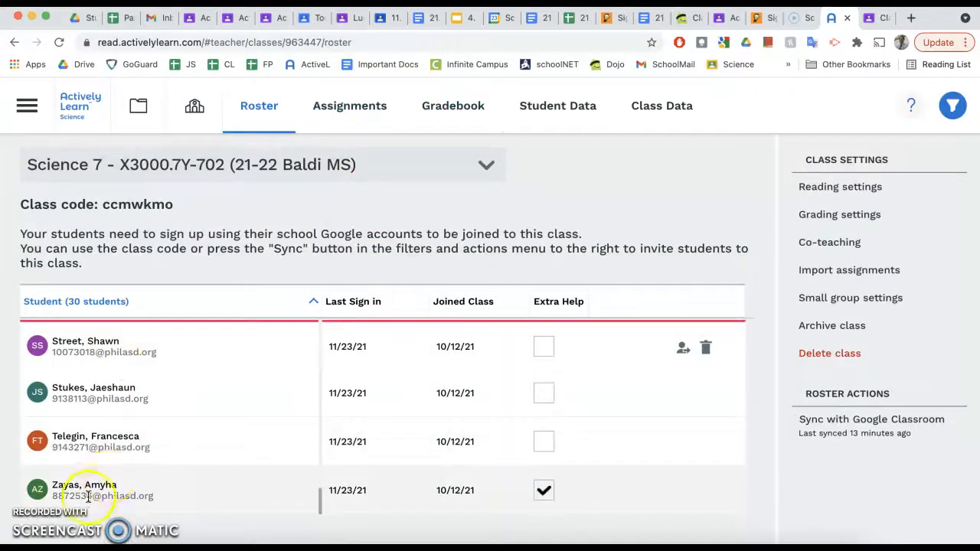
scroll(327, 424, "up", 3)
scroll(327, 424, "up", 10)
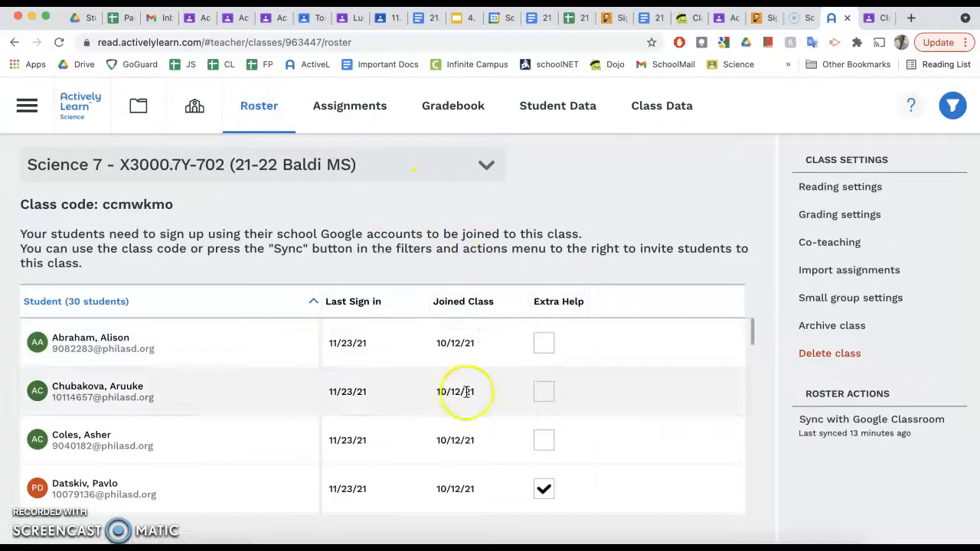
scroll(574, 486, "down", 3)
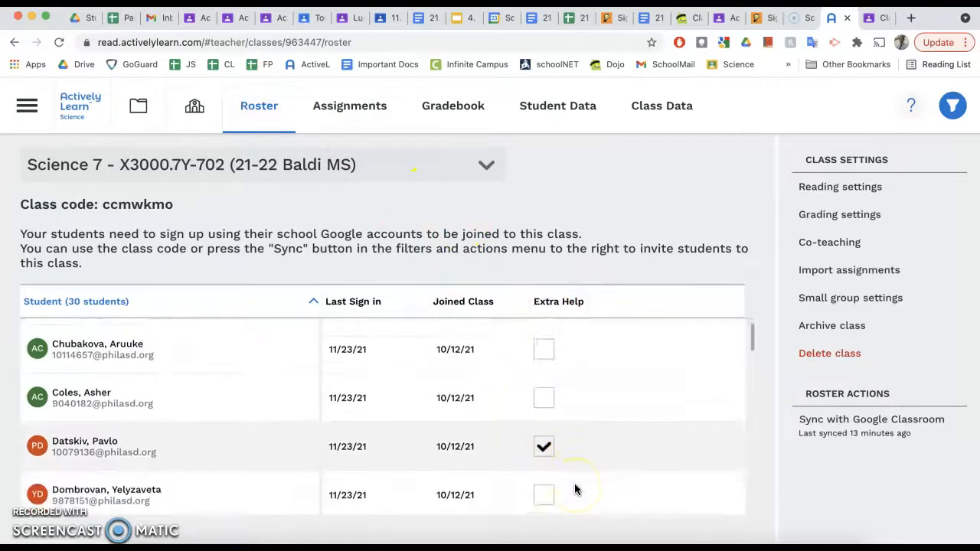
scroll(574, 486, "down", 1)
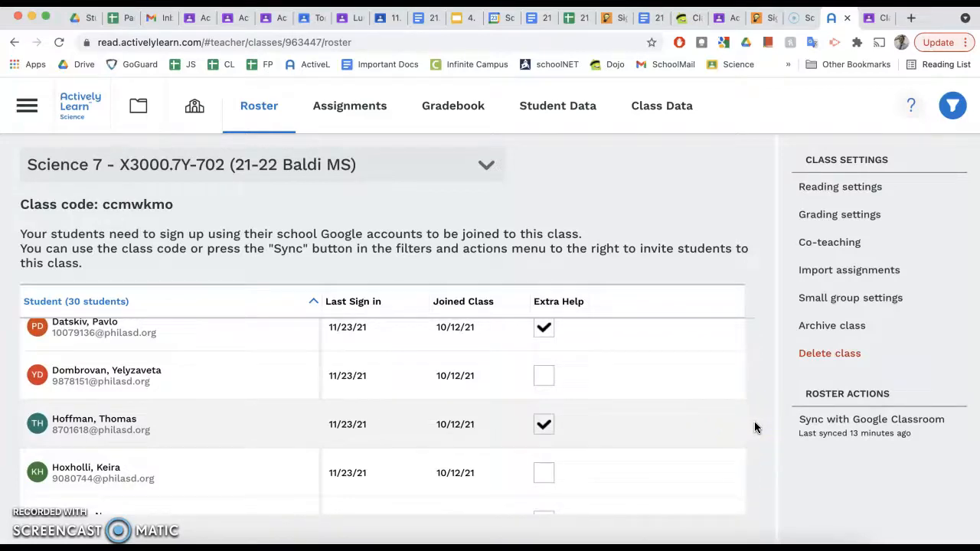
mouse_move(556, 304)
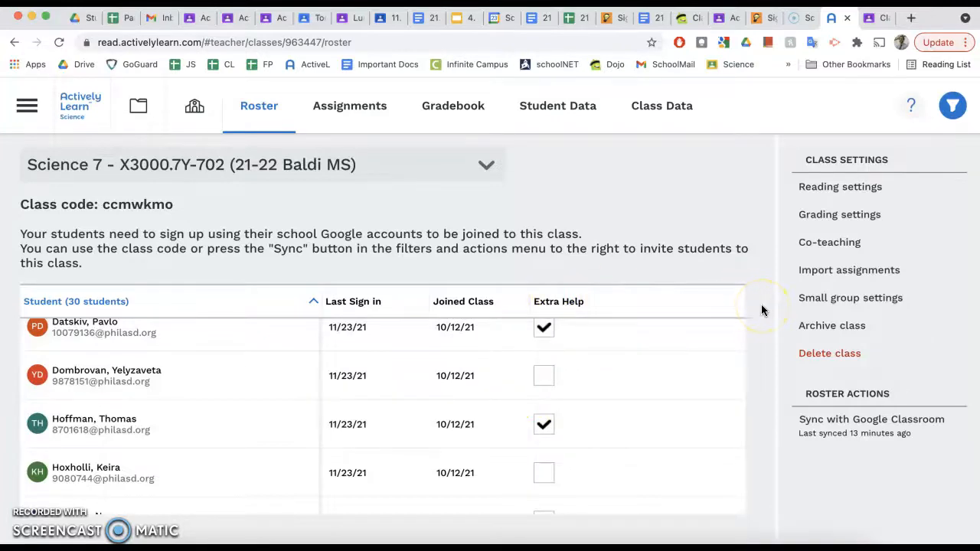
scroll(750, 399, "down", 3)
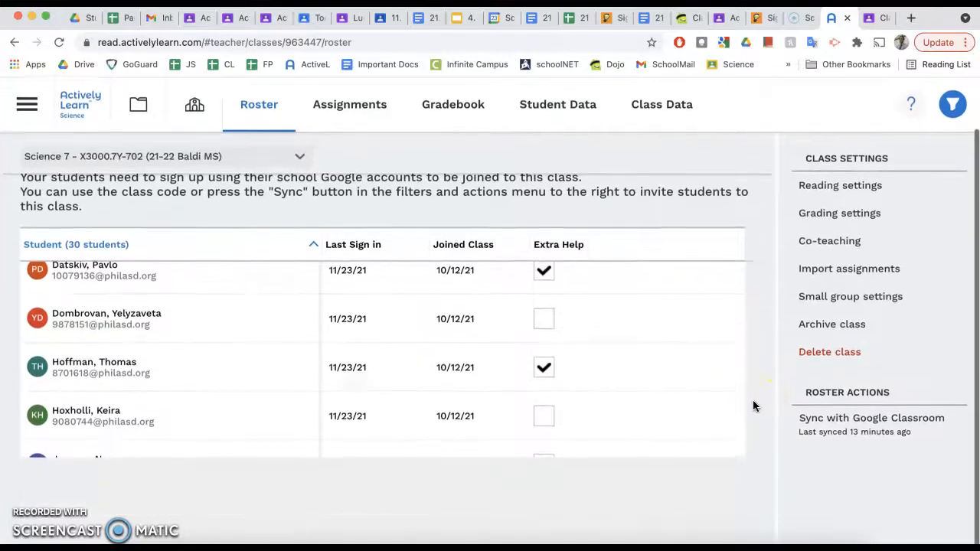
scroll(582, 318, "down", 10)
scroll(581, 318, "up", 6)
scroll(582, 318, "up", 10)
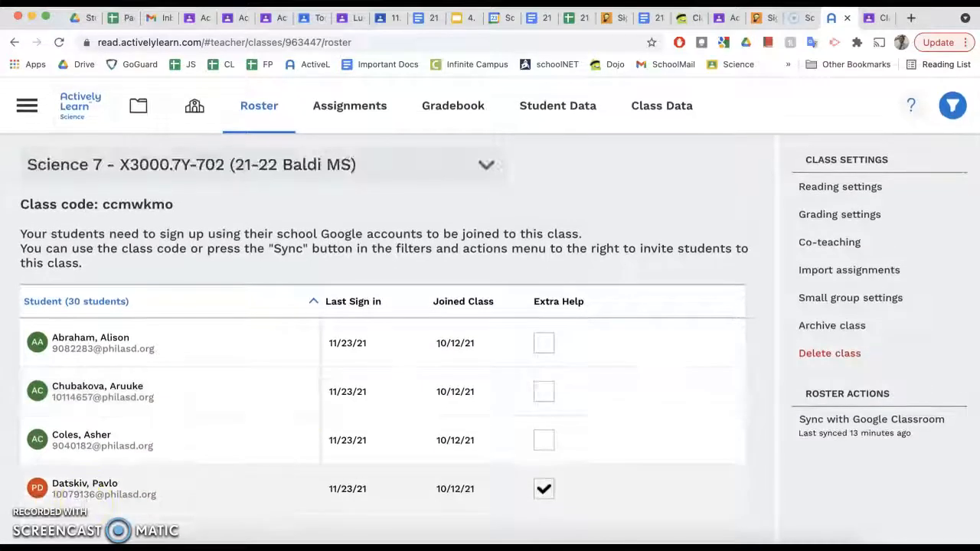